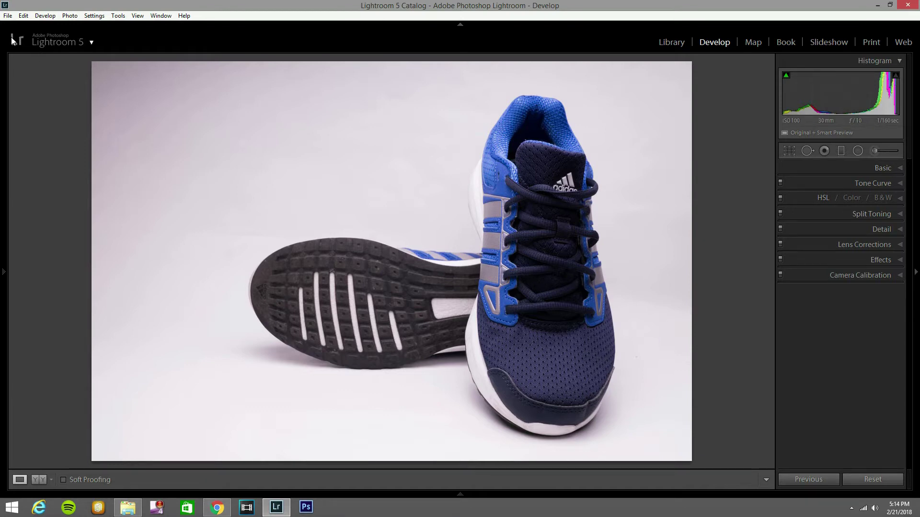
- Enable profile corrections and chromatic aberration removal in the photo's lens corrections
click(894, 244)
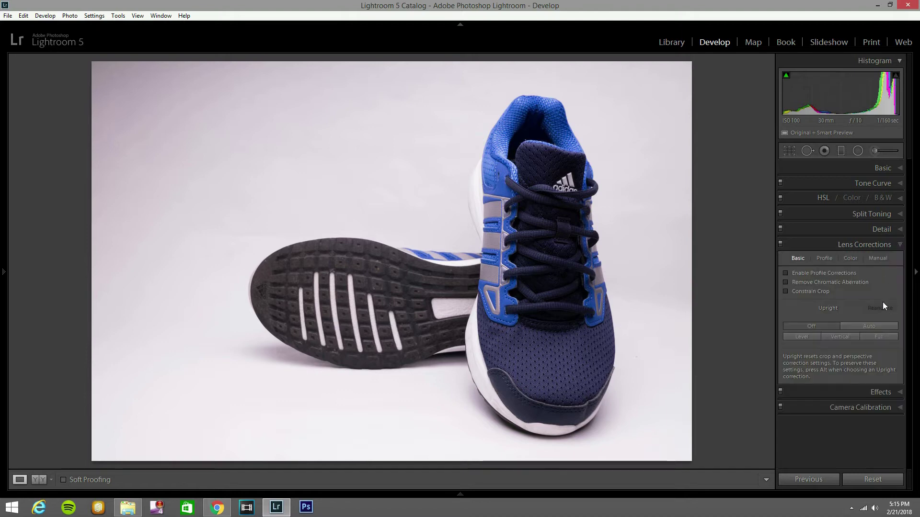
click(786, 282)
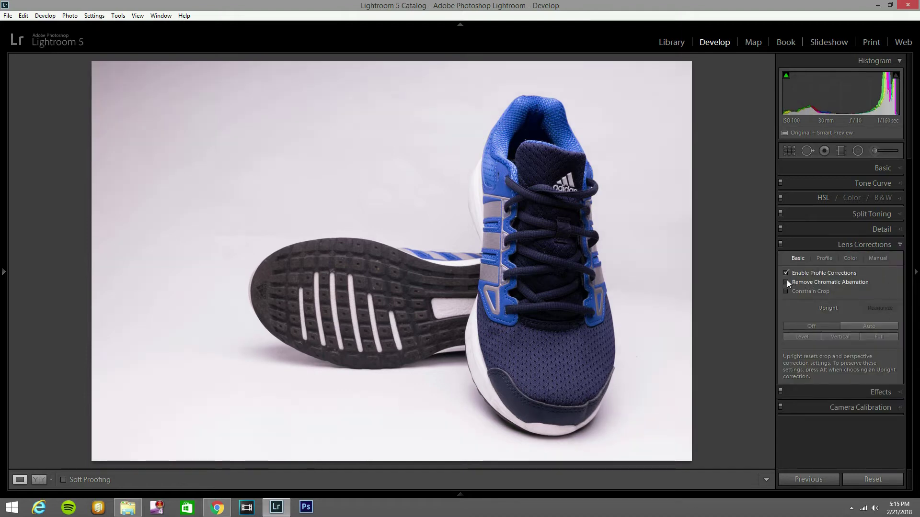
click(883, 325)
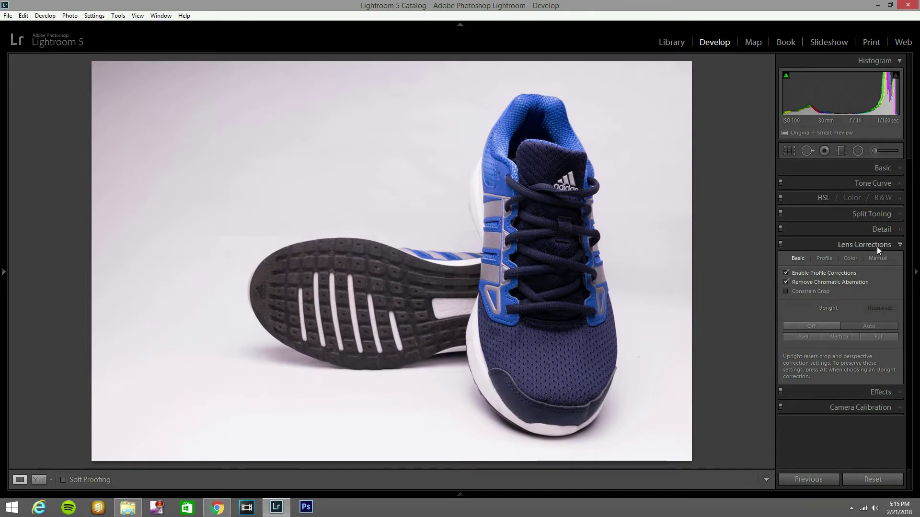
- Adjust the photo's basic tone to Contrast +13, Exposure +0.28, Shadows +8, Highlights +17 and Blacks -13
click(893, 170)
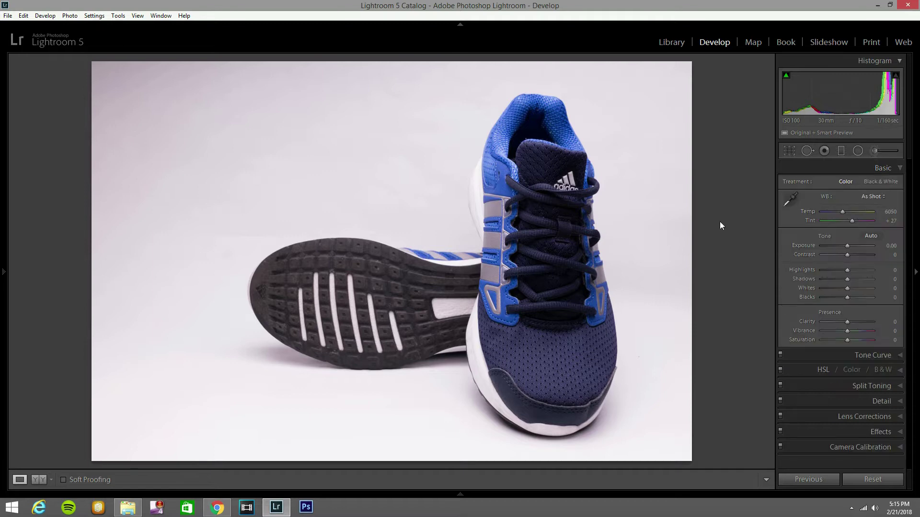
drag(848, 254, 851, 254)
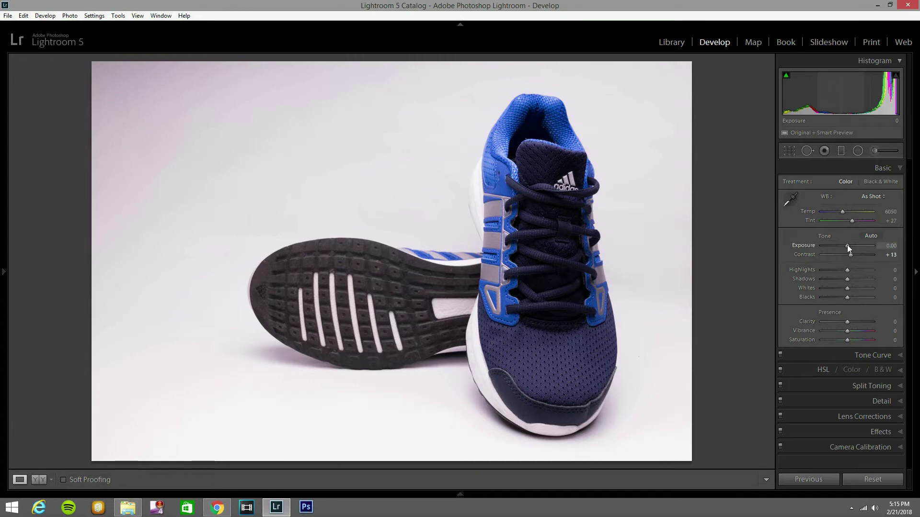
drag(848, 247, 849, 245)
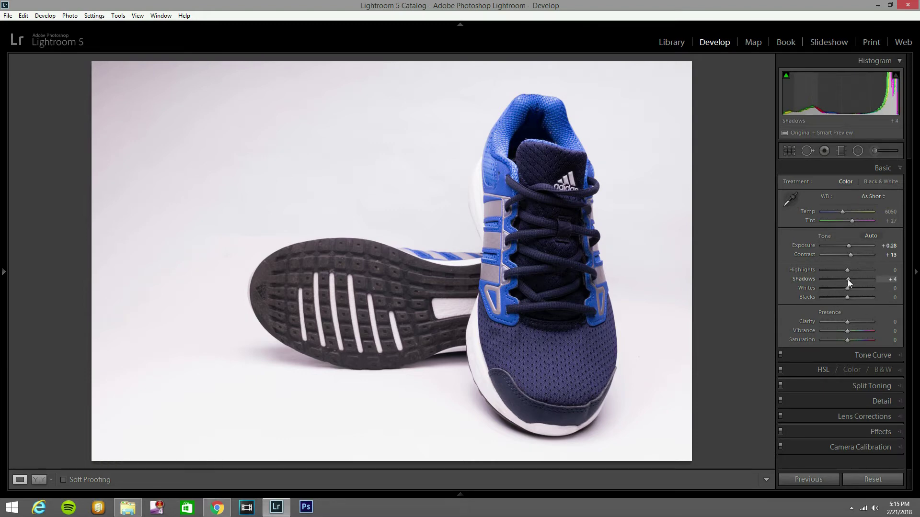
drag(847, 279, 852, 270)
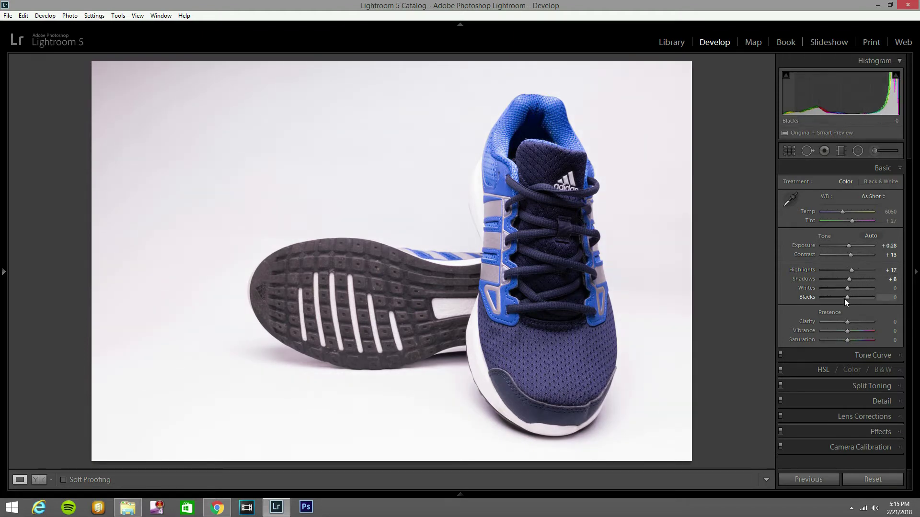
drag(843, 299, 841, 299)
- Start an adjustment brush mask on the background using the Exposure effect, with Exposure set to 1.51
click(877, 148)
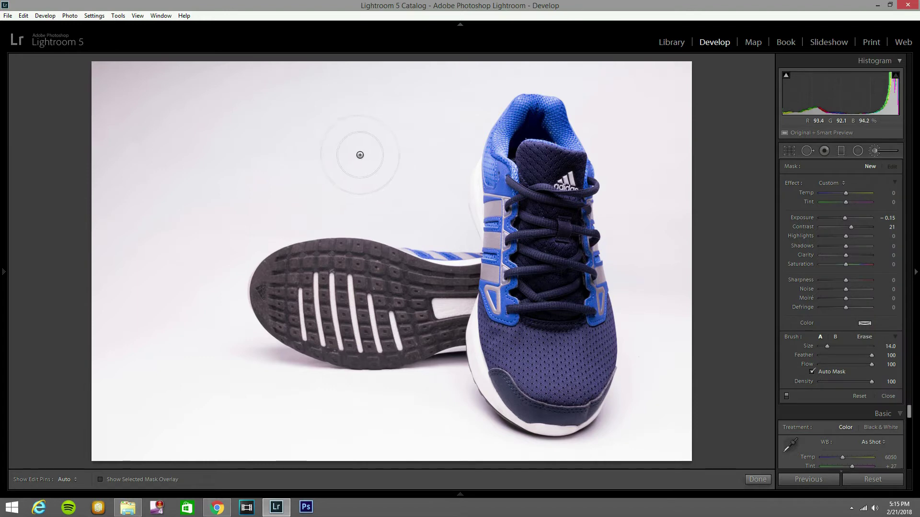
key(h)
click(636, 274)
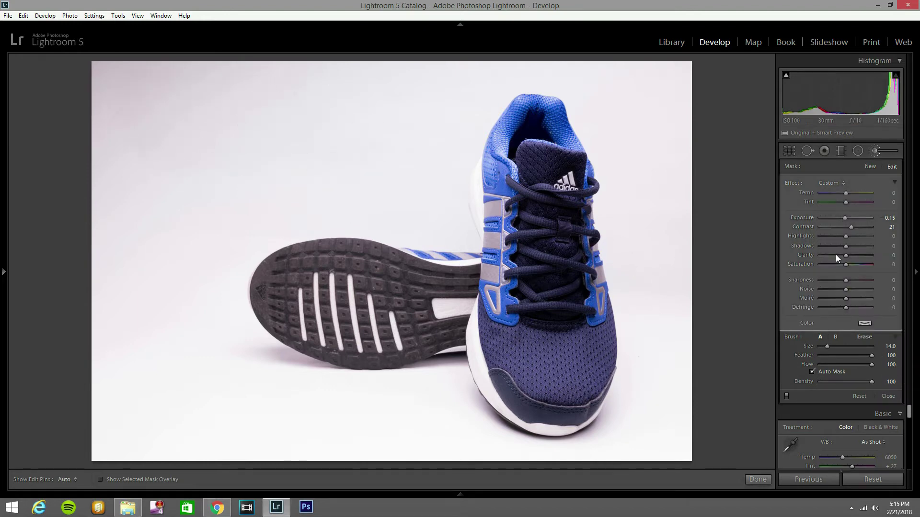
click(832, 183)
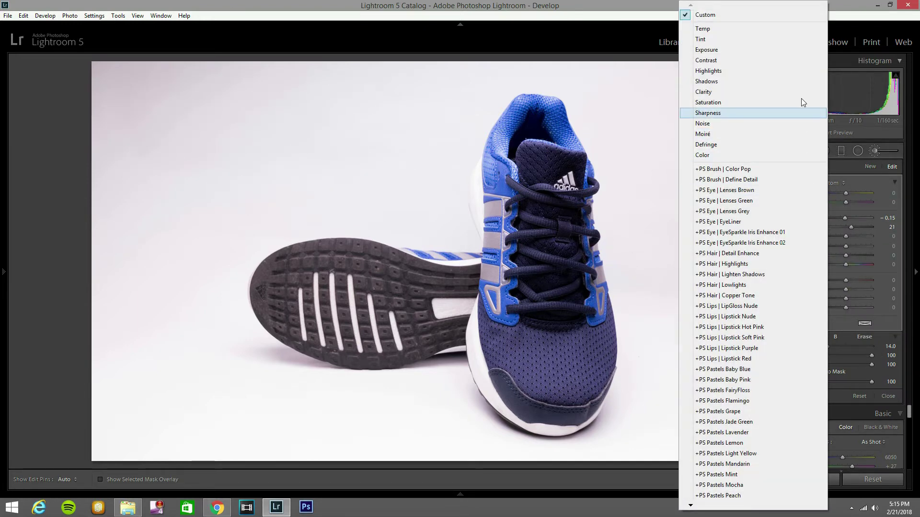
click(783, 49)
drag(847, 220, 855, 219)
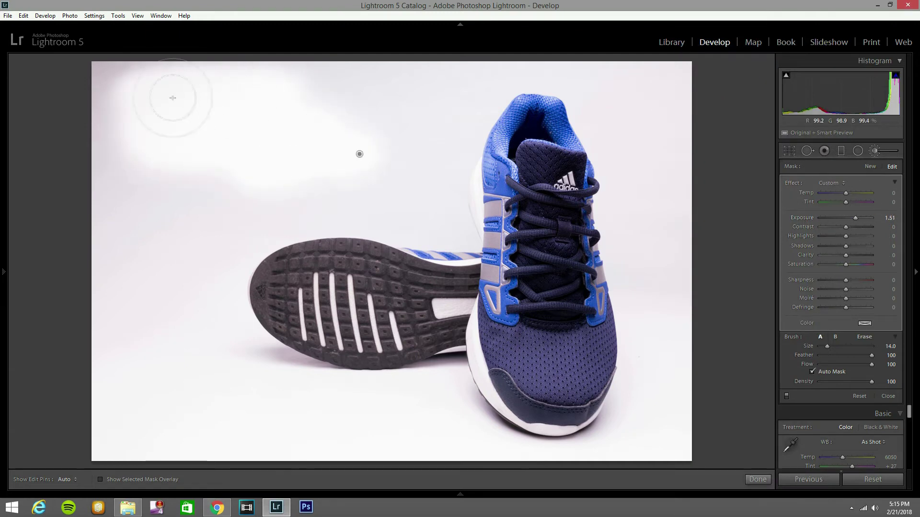
- Brush the exposure boost over the background above, beside and below the sole of the lying shoe
mouse_move(190, 59)
mouse_down()
mouse_move(131, 36)
mouse_move(115, 189)
mouse_move(129, 261)
mouse_move(182, 250)
mouse_up()
mouse_move(418, 196)
mouse_down()
mouse_move(362, 207)
mouse_move(403, 212)
mouse_move(386, 101)
mouse_move(433, 110)
mouse_move(339, 64)
mouse_move(219, 81)
mouse_move(241, 120)
mouse_move(161, 72)
mouse_up()
mouse_move(220, 175)
mouse_down()
mouse_move(224, 251)
mouse_move(176, 328)
mouse_move(166, 402)
mouse_move(215, 302)
mouse_move(250, 380)
mouse_move(302, 415)
mouse_move(193, 338)
mouse_move(319, 394)
mouse_move(295, 384)
mouse_move(253, 340)
mouse_move(135, 438)
mouse_move(68, 431)
mouse_move(265, 430)
mouse_move(370, 451)
mouse_move(343, 423)
mouse_move(431, 396)
mouse_up()
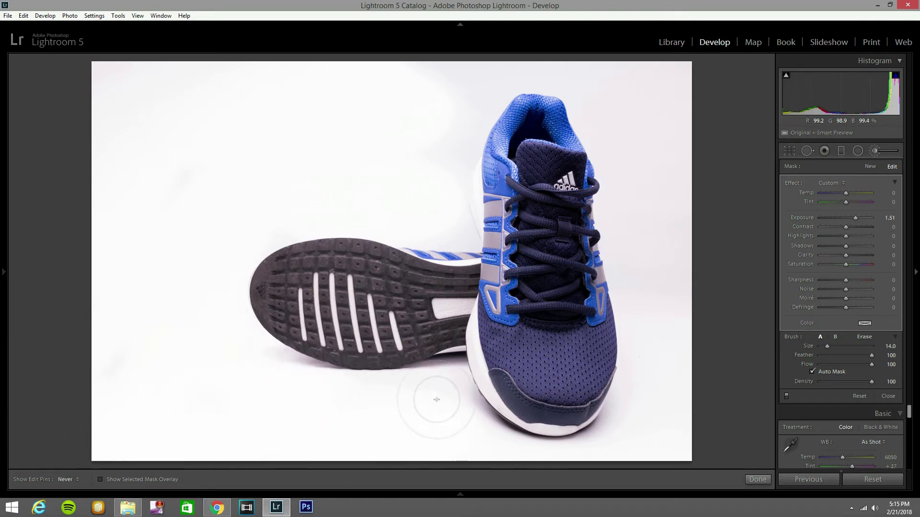
- Show the mask overlay and brush over the missed gaps and the remaining background around the upright shoe
key(h)
key(o)
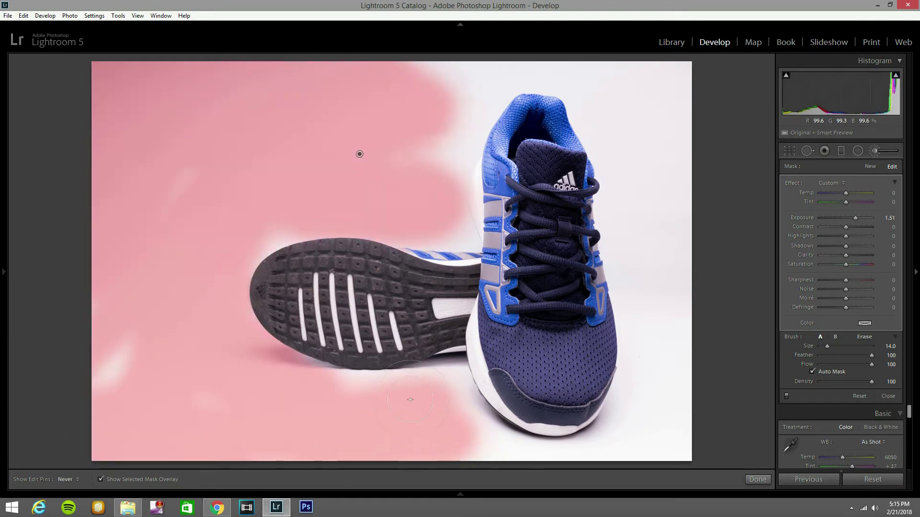
key(h)
mouse_move(362, 400)
mouse_down()
mouse_move(383, 379)
mouse_move(455, 388)
mouse_move(317, 365)
mouse_up()
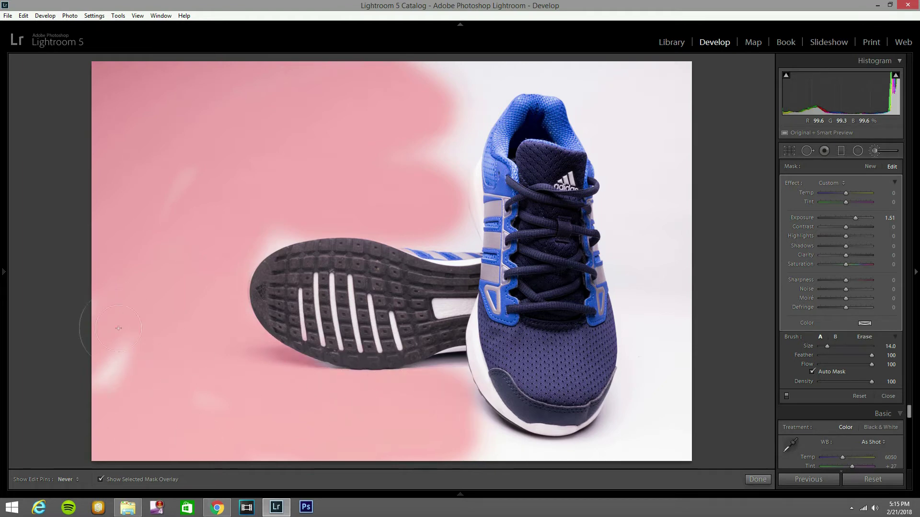
drag(204, 224, 275, 223)
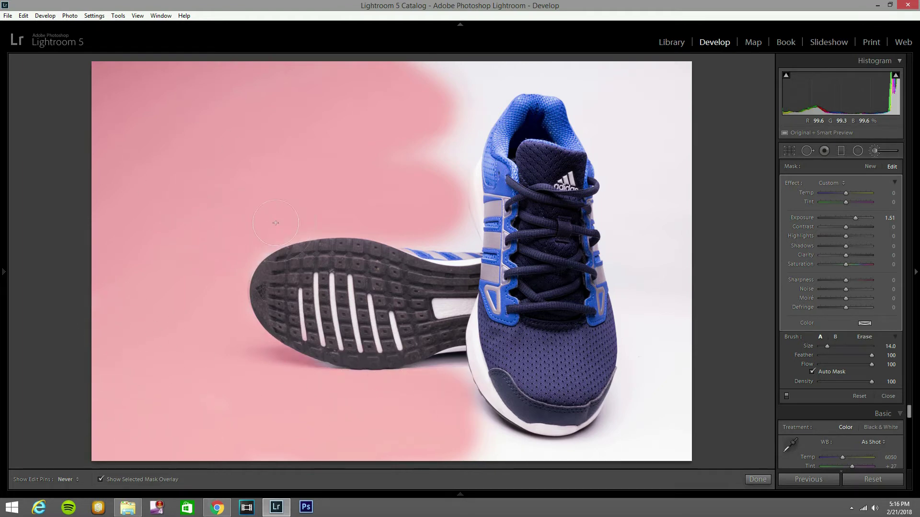
mouse_move(399, 110)
mouse_down()
mouse_move(512, 87)
mouse_move(475, 111)
mouse_move(459, 236)
mouse_move(448, 222)
mouse_move(448, 140)
mouse_move(404, 111)
mouse_move(498, 76)
mouse_move(367, 65)
mouse_move(656, 57)
mouse_move(696, 114)
mouse_move(675, 76)
mouse_move(611, 37)
mouse_move(598, 86)
mouse_move(597, 139)
mouse_move(649, 150)
mouse_move(616, 227)
mouse_move(641, 310)
mouse_move(674, 77)
mouse_move(713, 141)
mouse_move(631, 375)
mouse_move(647, 443)
mouse_move(678, 367)
mouse_move(667, 412)
mouse_move(664, 372)
mouse_move(628, 442)
mouse_move(564, 453)
mouse_move(450, 438)
mouse_move(529, 442)
mouse_move(461, 423)
mouse_move(646, 453)
mouse_move(673, 431)
mouse_move(680, 347)
mouse_move(621, 443)
mouse_move(667, 417)
mouse_up()
- Erase the mask spill from the upright shoe's laces, eyelets and blue mesh toe area
key(h)
key(alt)
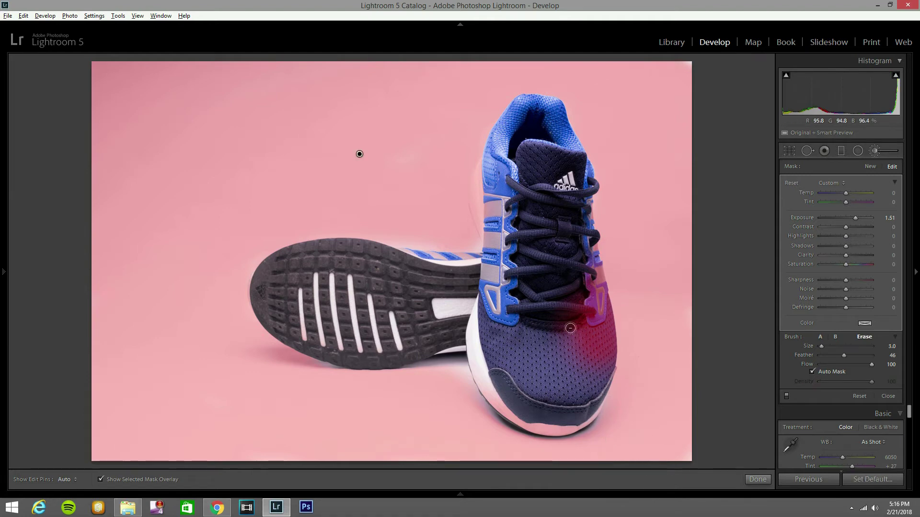
key(h)
mouse_move(574, 333)
mouse_down()
mouse_move(590, 295)
mouse_move(595, 359)
mouse_move(604, 333)
mouse_move(593, 273)
mouse_up()
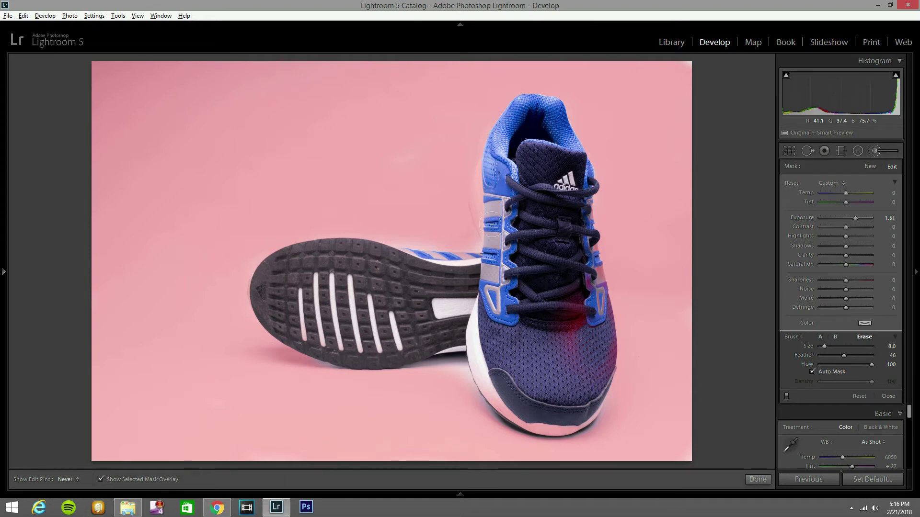
mouse_move(576, 259)
mouse_down()
mouse_move(567, 323)
mouse_move(595, 377)
mouse_move(604, 362)
mouse_move(585, 236)
mouse_move(605, 334)
mouse_move(558, 388)
mouse_move(559, 342)
mouse_up()
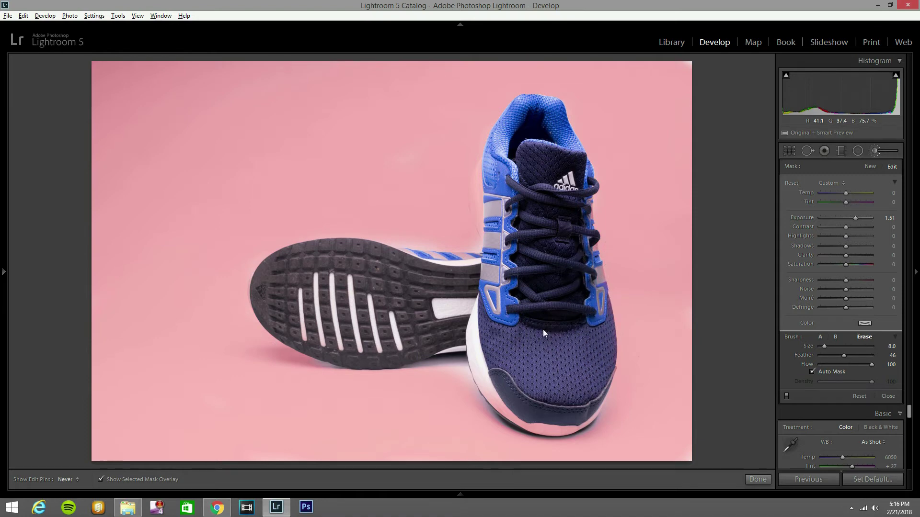
- With a smaller eraser, remove the mask from the lying shoe's upper edge and the upright shoe's white left side
key(h)
key(h)
key(bracketleft)
key(bracketleft)
key(bracketleft)
mouse_move(409, 256)
mouse_down()
mouse_move(484, 255)
mouse_move(481, 164)
mouse_move(478, 190)
mouse_up()
mouse_move(490, 235)
mouse_down()
mouse_move(492, 150)
mouse_move(478, 171)
mouse_move(497, 133)
mouse_move(470, 166)
mouse_move(485, 146)
mouse_move(485, 165)
mouse_up()
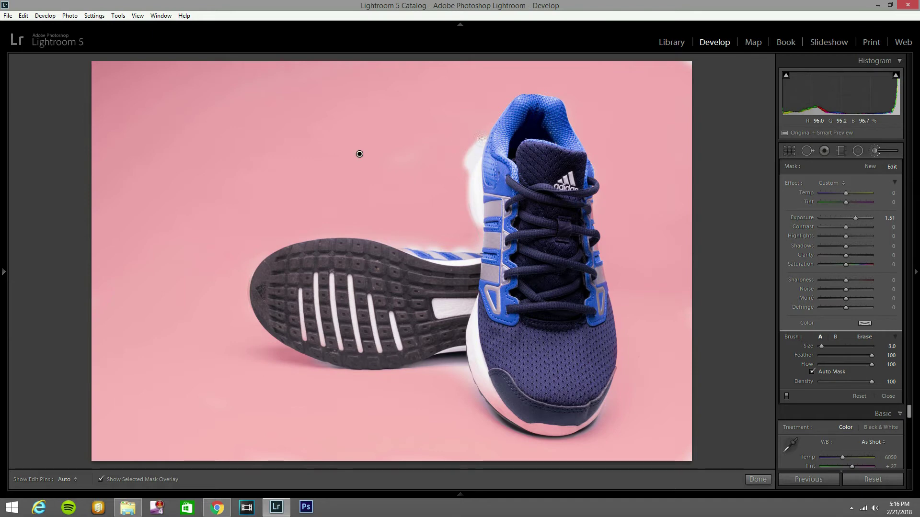
- Repaint the over-erased background beside the upright shoe's left side with a size 3.0 brush
key(h)
key(bracketleft)
key(bracketleft)
drag(462, 171, 463, 184)
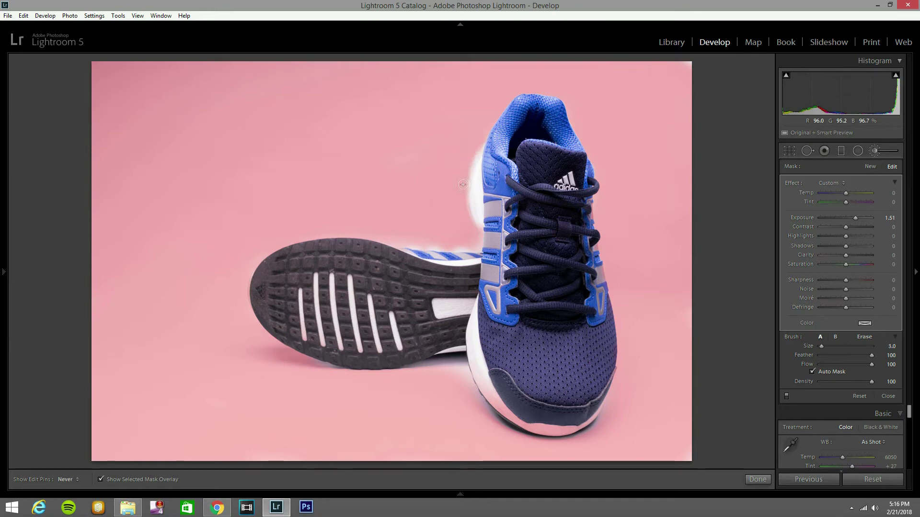
- Hide the mask overlay and touch up the grey background along the upright shoe's left edge
key(h)
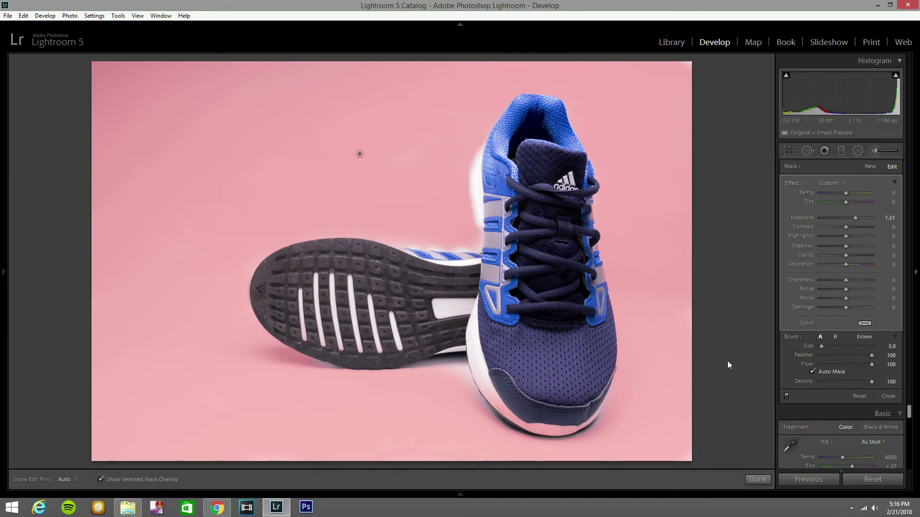
key(o)
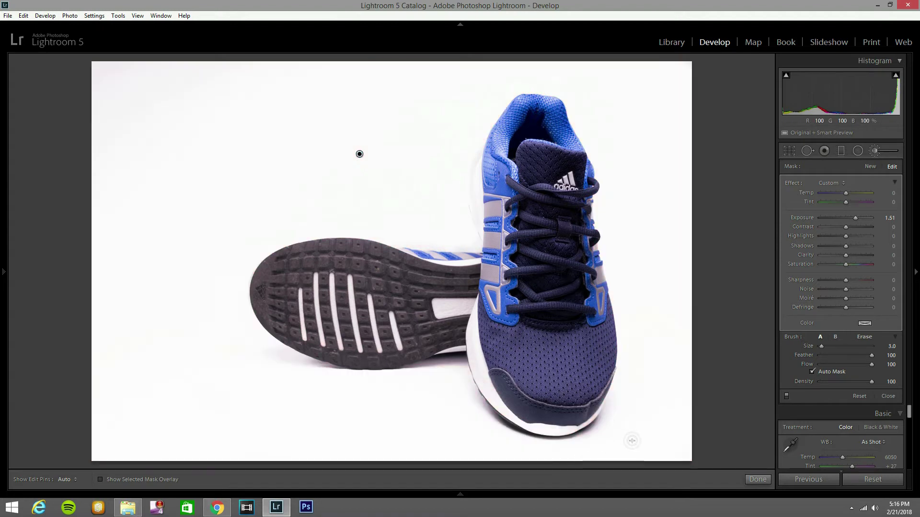
key(h)
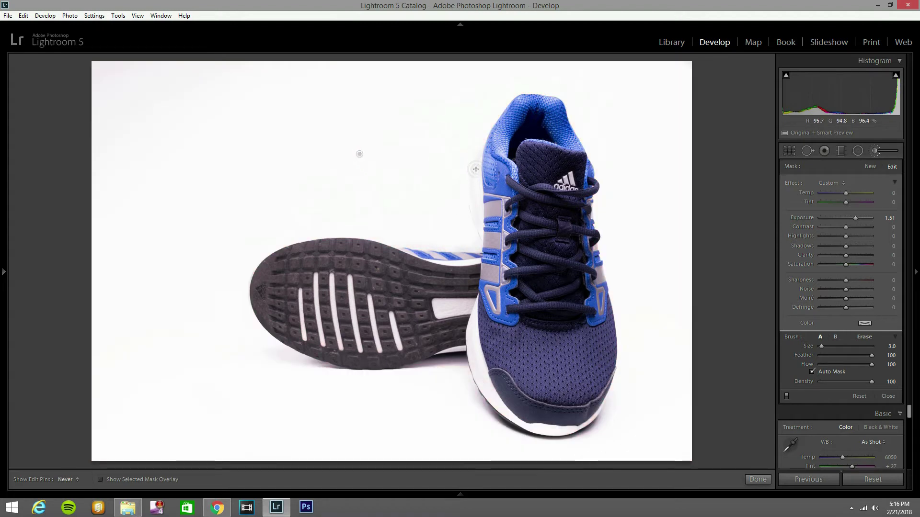
mouse_move(476, 199)
mouse_down()
mouse_move(476, 235)
mouse_move(470, 156)
mouse_up()
key(h)
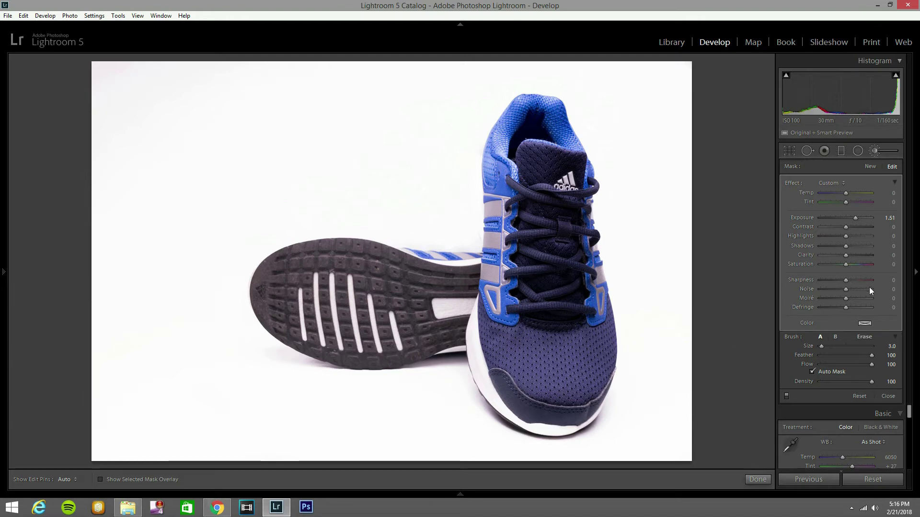
- Close the adjustment brush and compare the edited photo with the original side by side
click(873, 150)
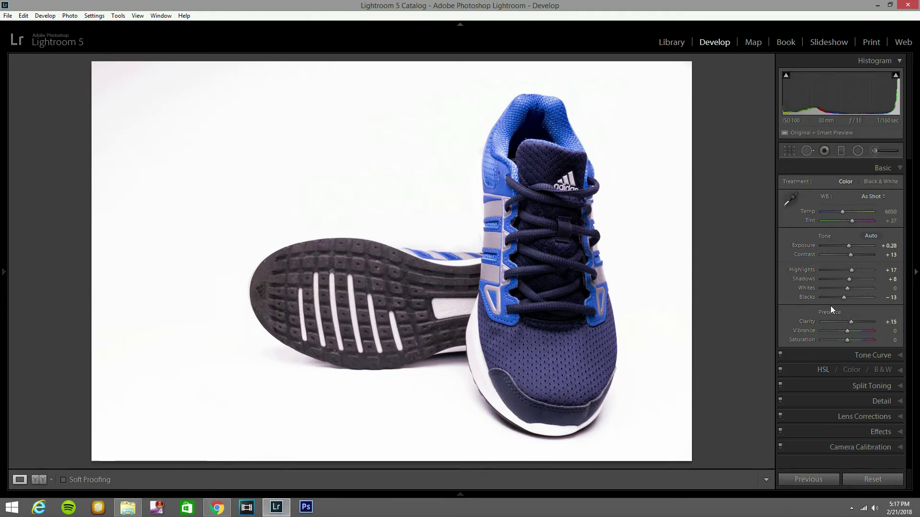
key(y)
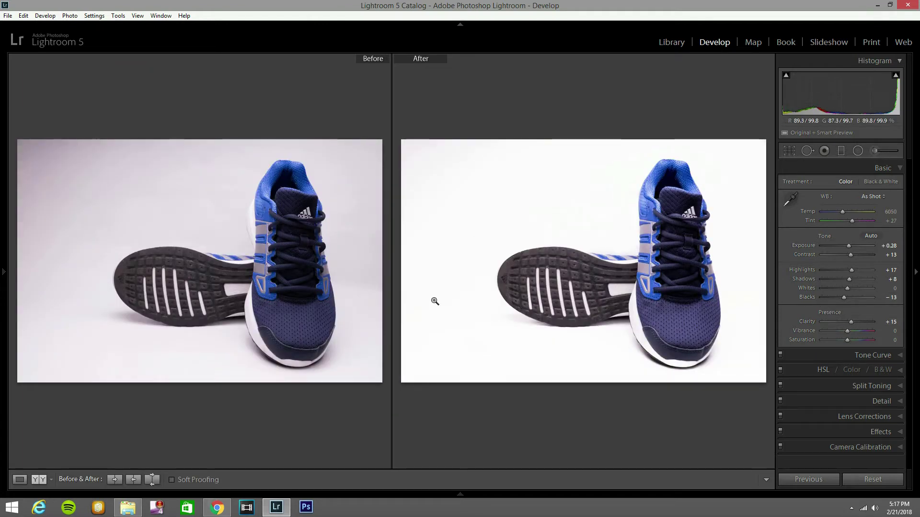
key(y)
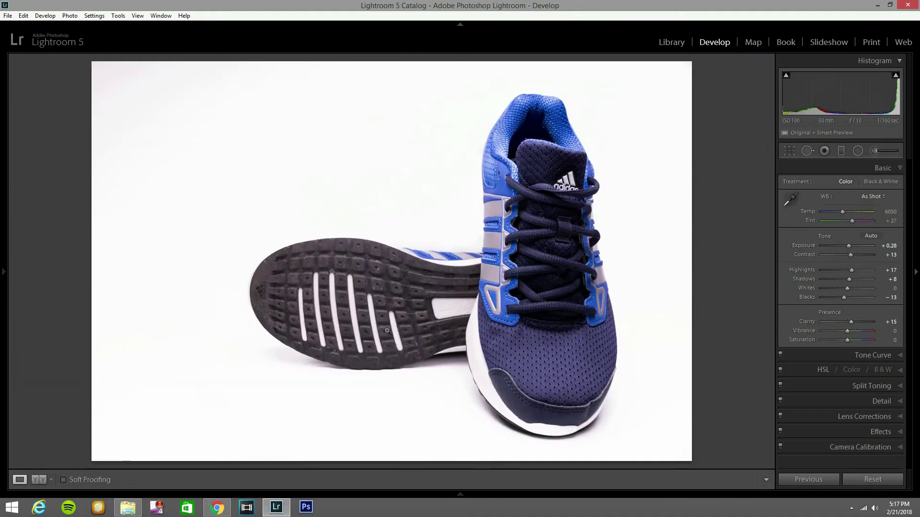
- Open photo DSC06162.ARW and set Exposure +0.76, Contrast +32, Highlights +30, Shadows +19 and Blacks -15
click(471, 495)
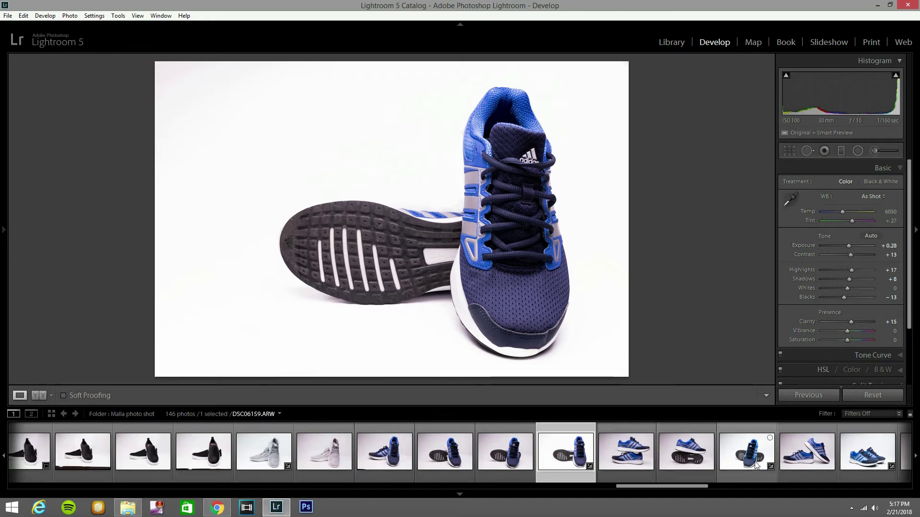
click(807, 451)
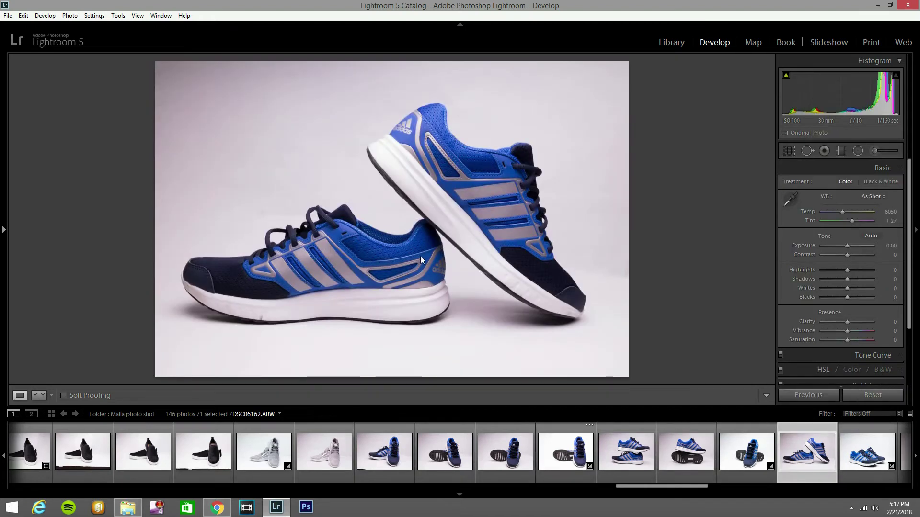
drag(847, 245, 852, 255)
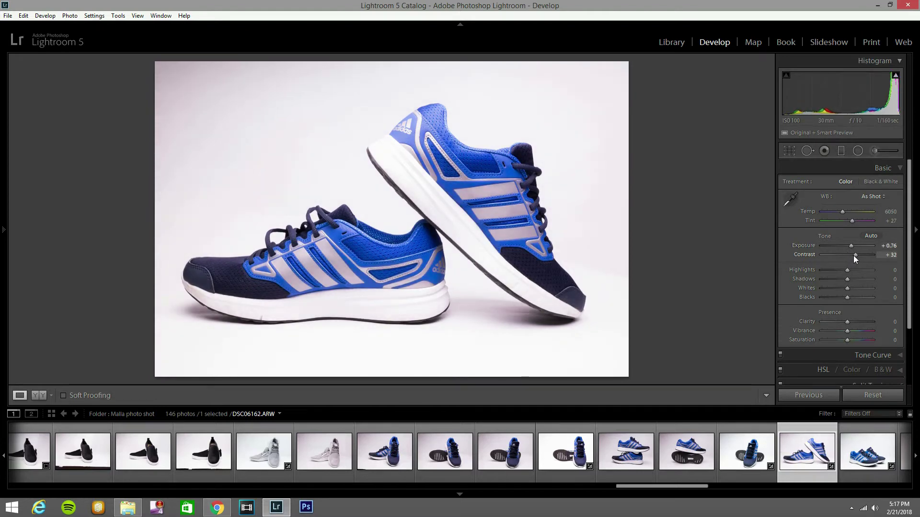
drag(850, 269, 842, 298)
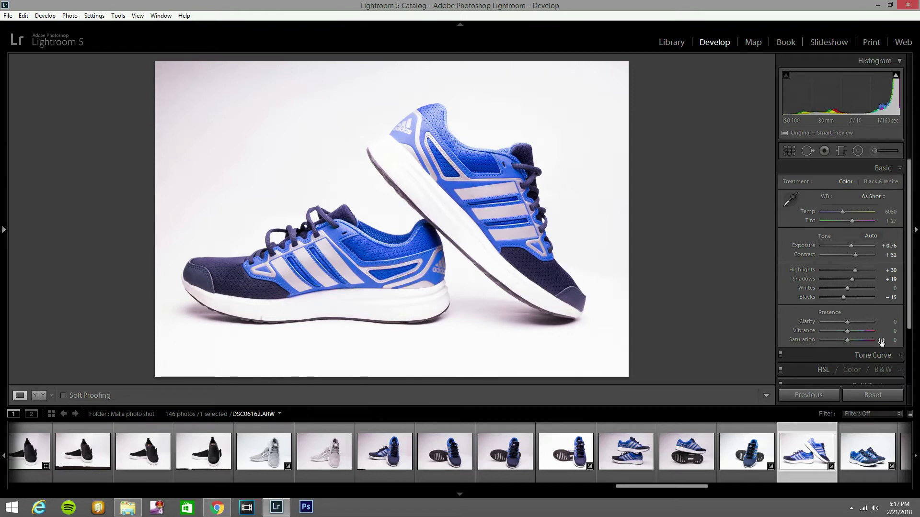
- Apply the Medium Contrast point curve to the photo's tone curve
scroll(881, 338, down, 2)
click(891, 319)
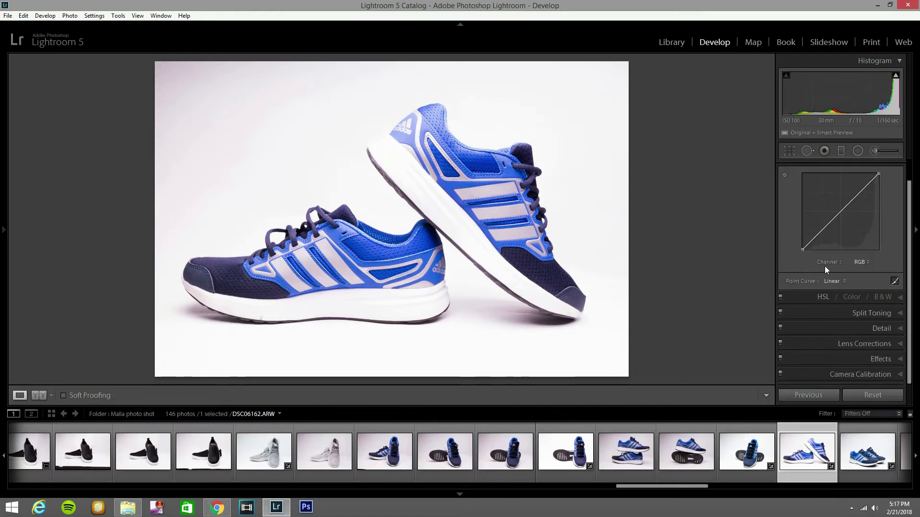
click(826, 281)
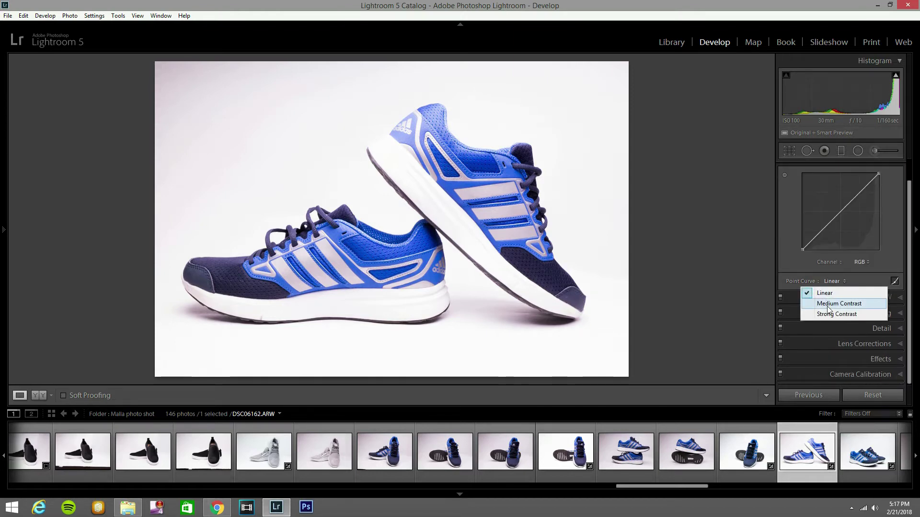
click(828, 304)
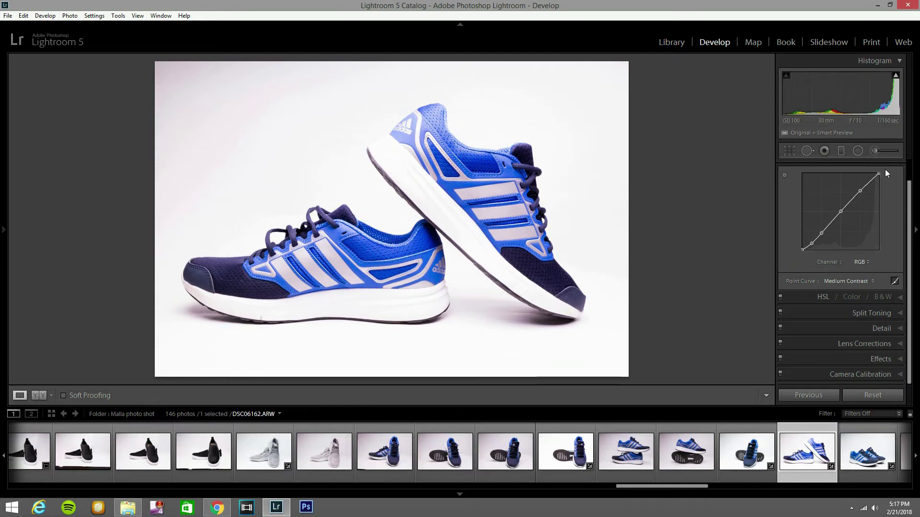
scroll(871, 199, up, 1)
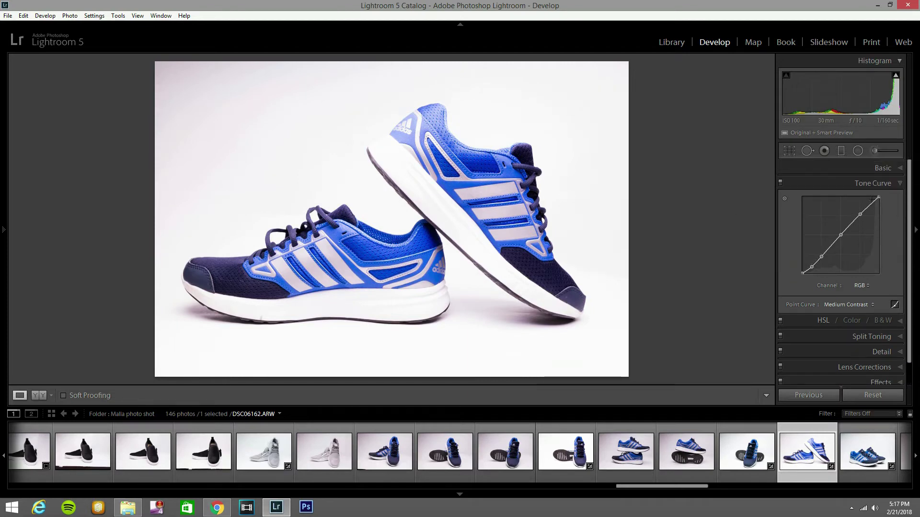
- Set Contrast to +25 and reset Exposure to 0.00 in the basic tone adjustments
click(895, 168)
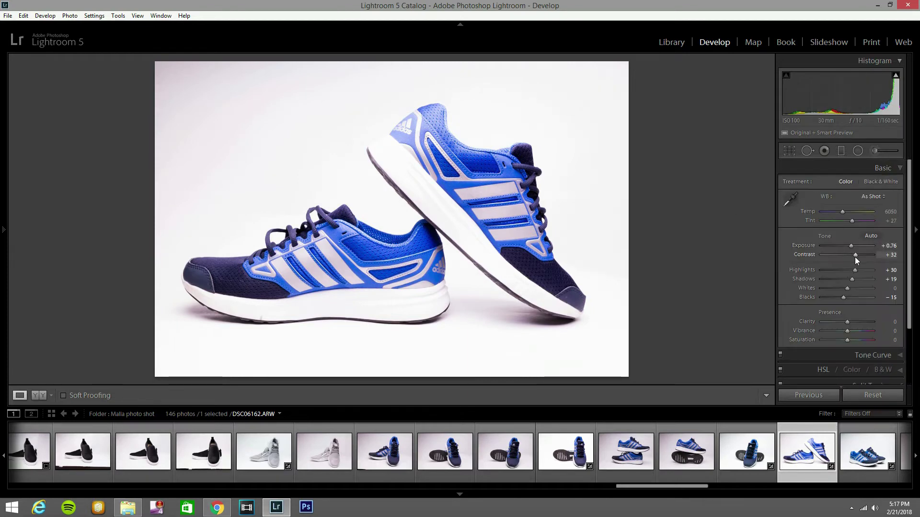
mouse_move(855, 255)
mouse_down()
mouse_move(887, 254)
mouse_move(850, 254)
mouse_up()
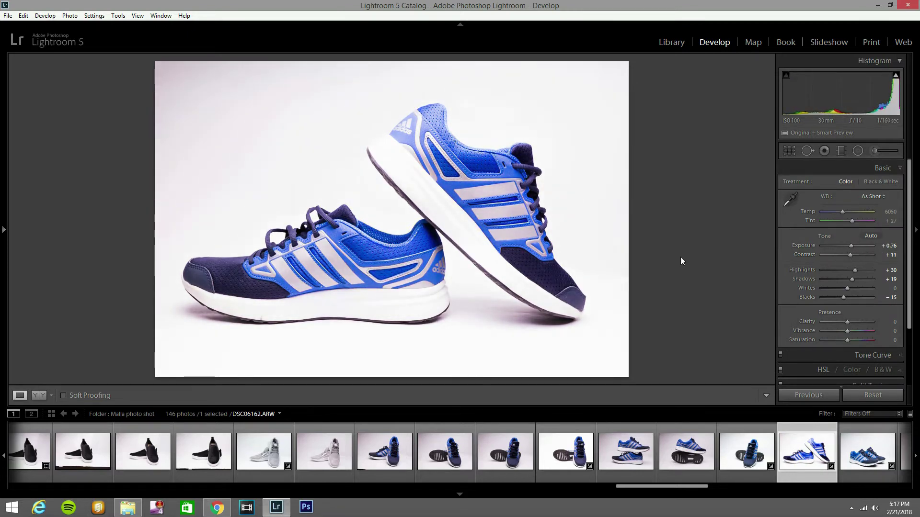
drag(853, 255, 856, 255)
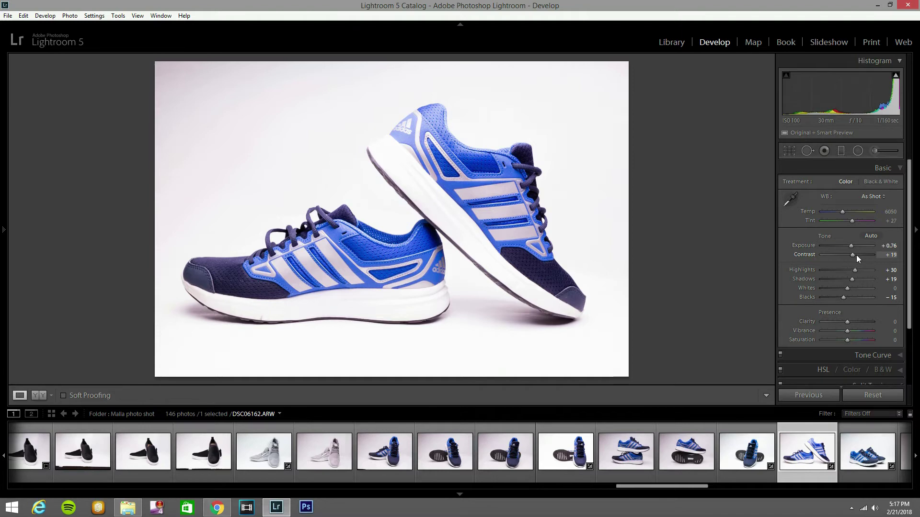
double_click(807, 247)
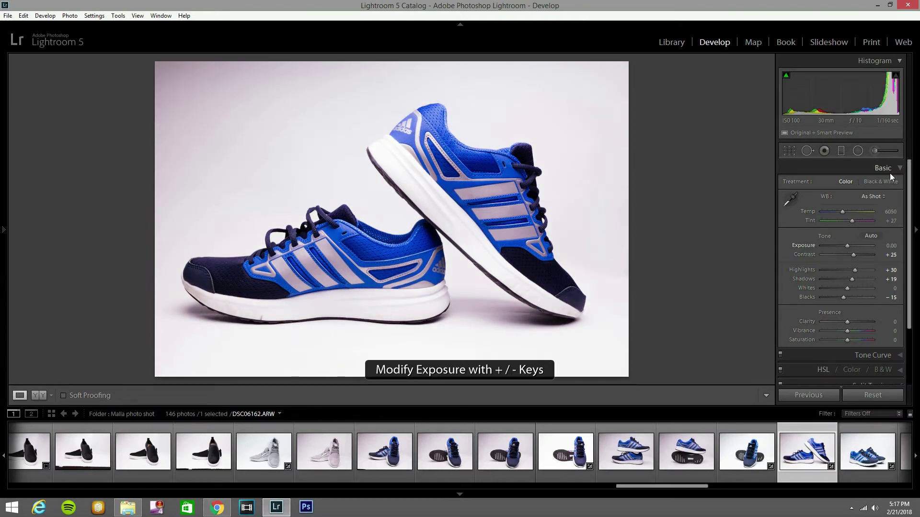
- Brush the grey background around the blue shoes with an auto-masked Exposure adjustment of 0.62 at brush size 15
click(875, 151)
click(832, 184)
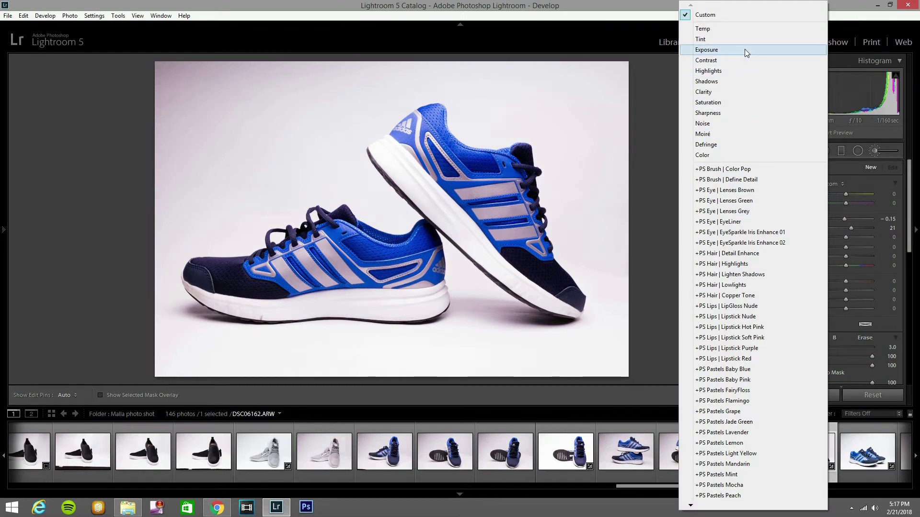
click(745, 51)
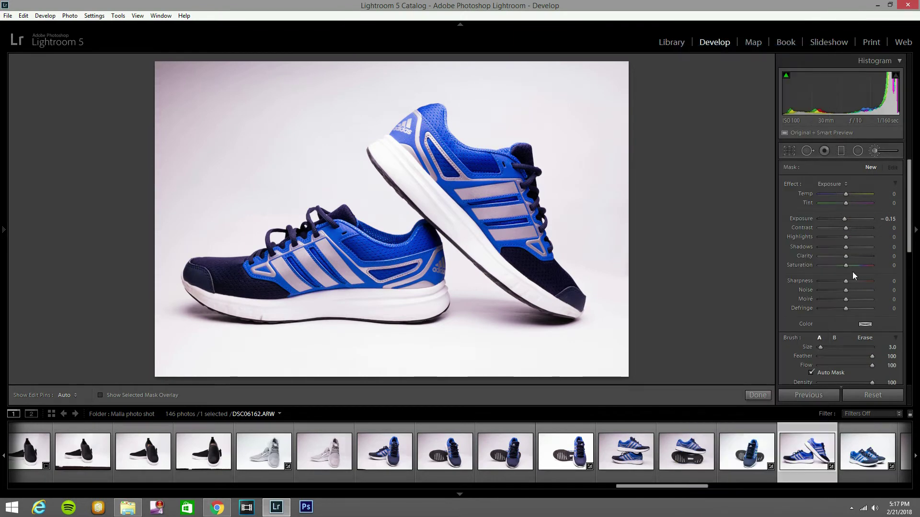
click(849, 220)
key(h)
scroll(285, 95, up, 2)
mouse_move(285, 96)
mouse_down()
mouse_move(285, 70)
mouse_move(287, 92)
mouse_move(181, 102)
mouse_move(235, 81)
mouse_move(204, 84)
mouse_move(205, 168)
mouse_move(304, 138)
mouse_move(372, 84)
mouse_up()
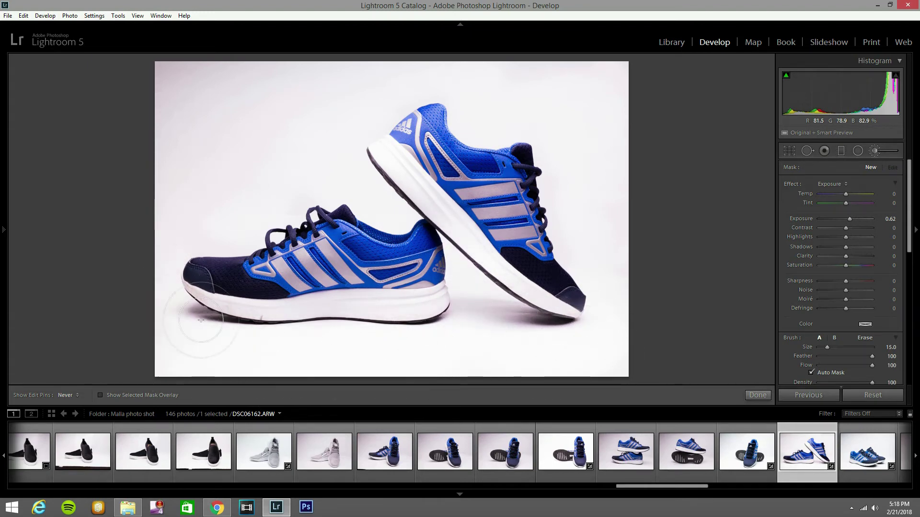
key(ctrl+z)
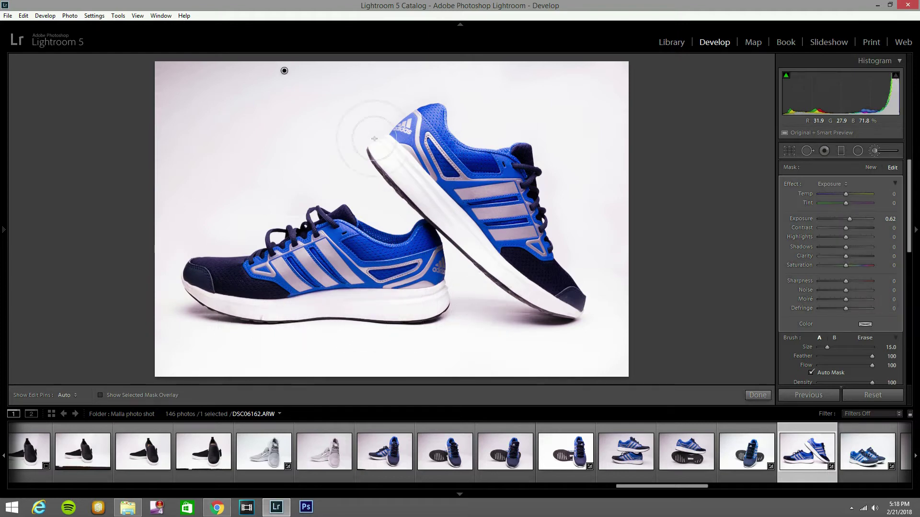
- Reduce the brush size to 12 and show the red mask overlay on the photo
key(h)
key(bracketleft)
key(bracketleft)
key(bracketleft)
key(h)
key(o)
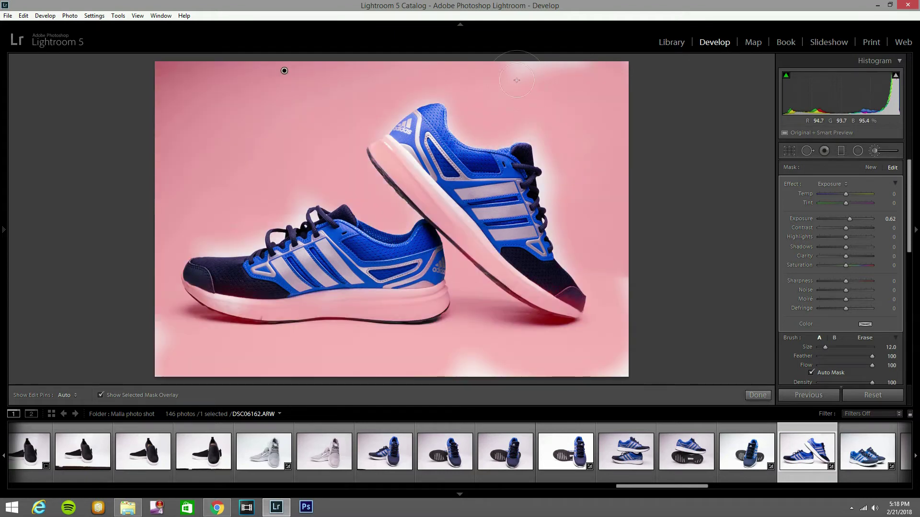
- Fill the unmasked background patches along the photo's upper right and left edges with the exposure brush
key(h)
key(bracketright)
key(bracketright)
key(bracketright)
key(bracketright)
key(bracketright)
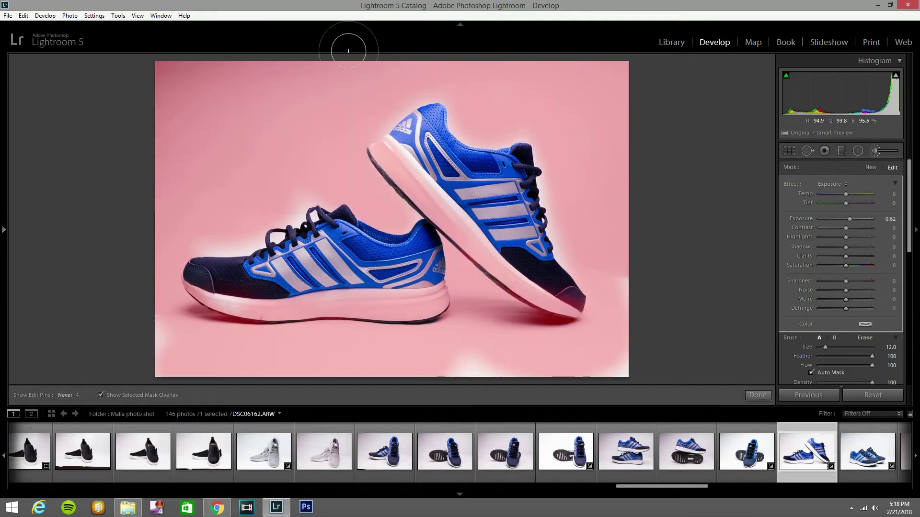
key(h)
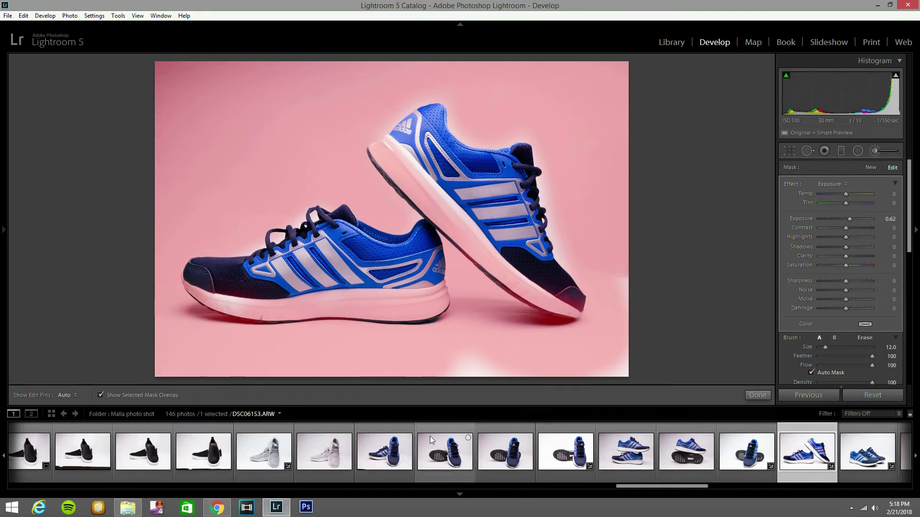
- Hide the mask overlay and raise the background mask's Exposure to 1.36
key(o)
click(851, 221)
drag(850, 220, 854, 220)
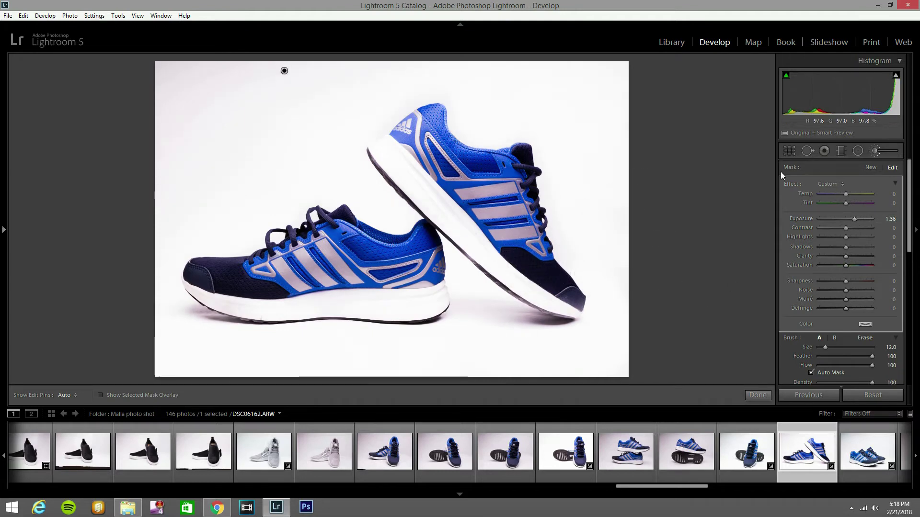
- Leave the adjustment brush, compare the blue shoes before and after side by side, and return to the single view
click(875, 150)
key(y)
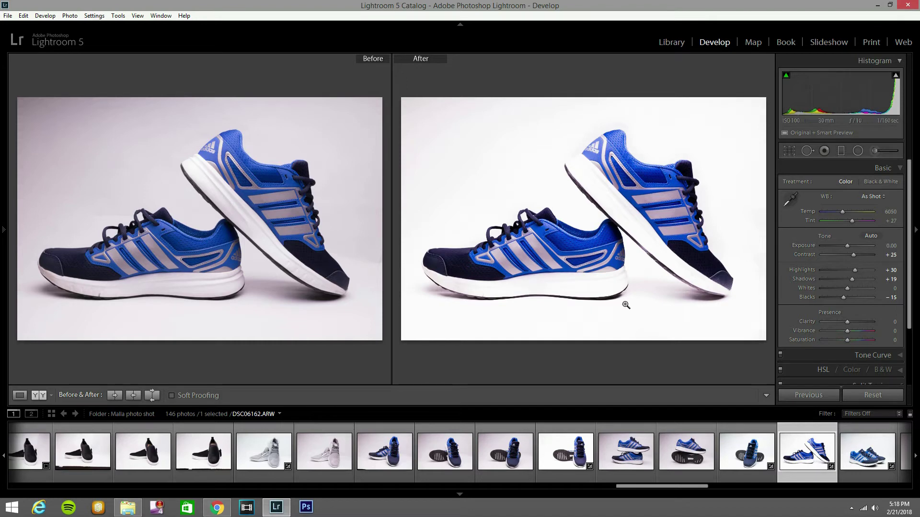
key(y)
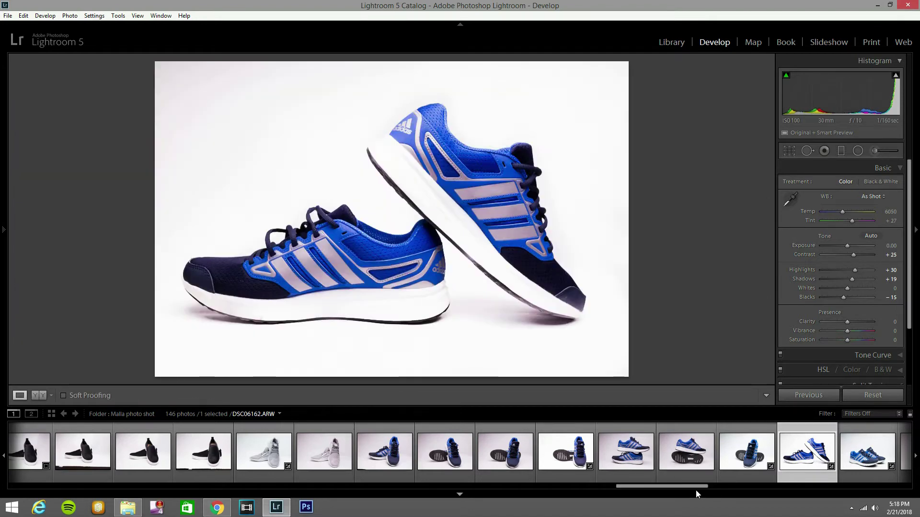
- Open photo DSC06179.ARW and set Exposure -0.85, Contrast +42, Highlights -100, Shadows -43 and Blacks -15
drag(697, 491, 786, 499)
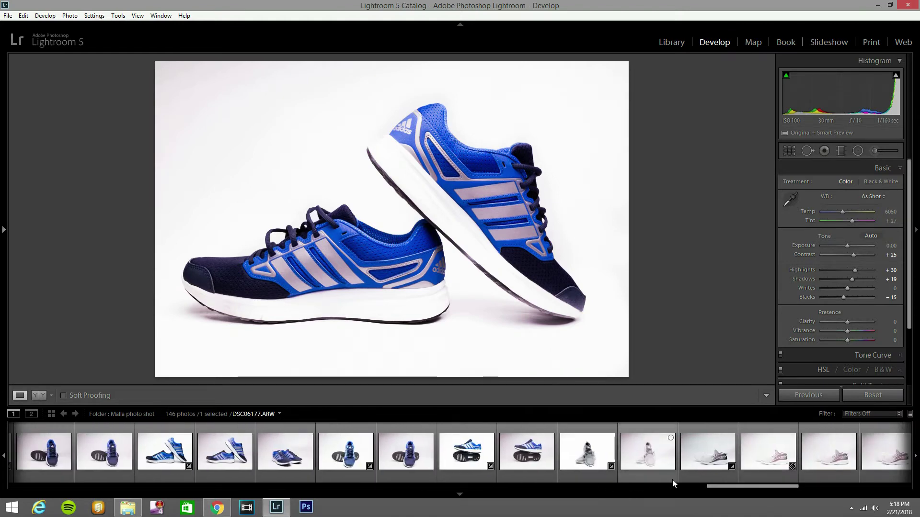
click(709, 472)
click(763, 466)
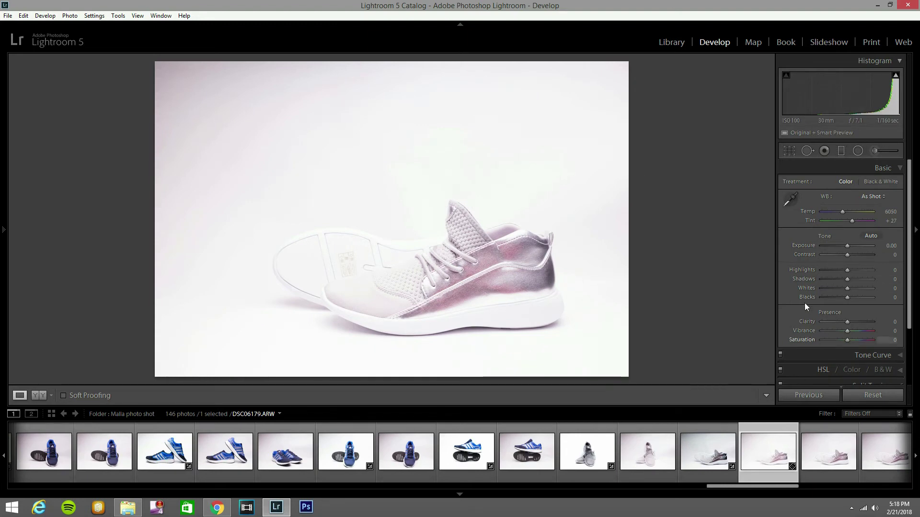
drag(847, 256, 853, 256)
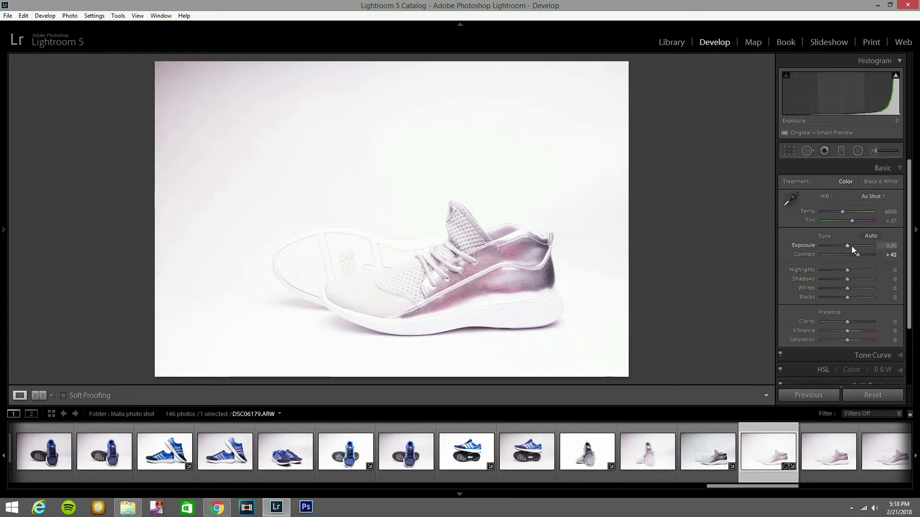
drag(851, 245, 844, 246)
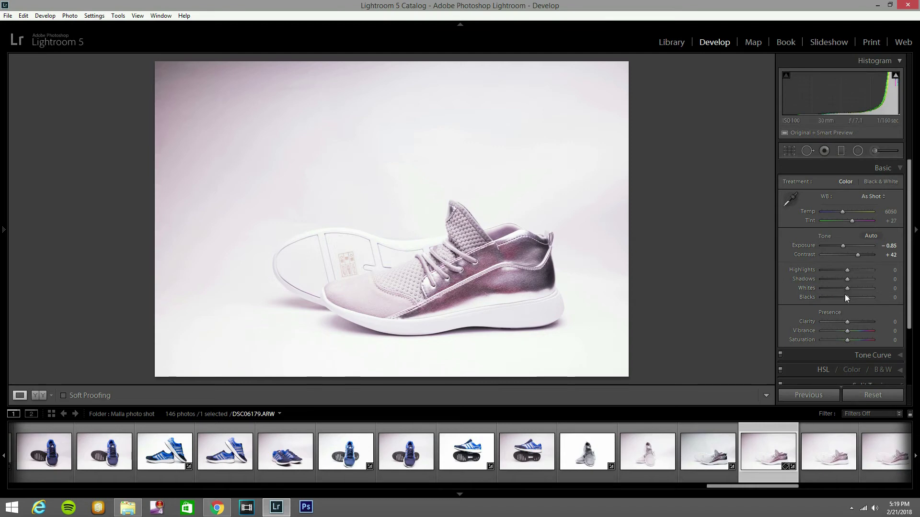
drag(842, 270, 765, 270)
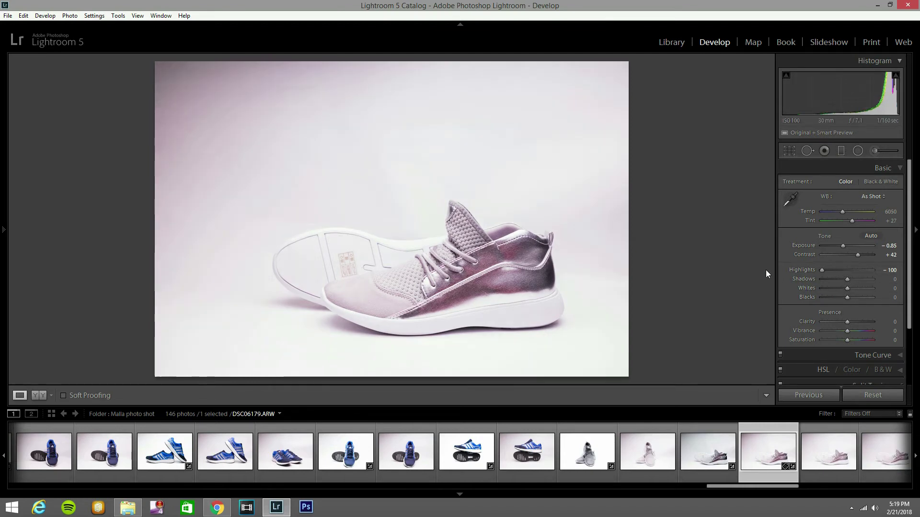
drag(847, 279, 843, 298)
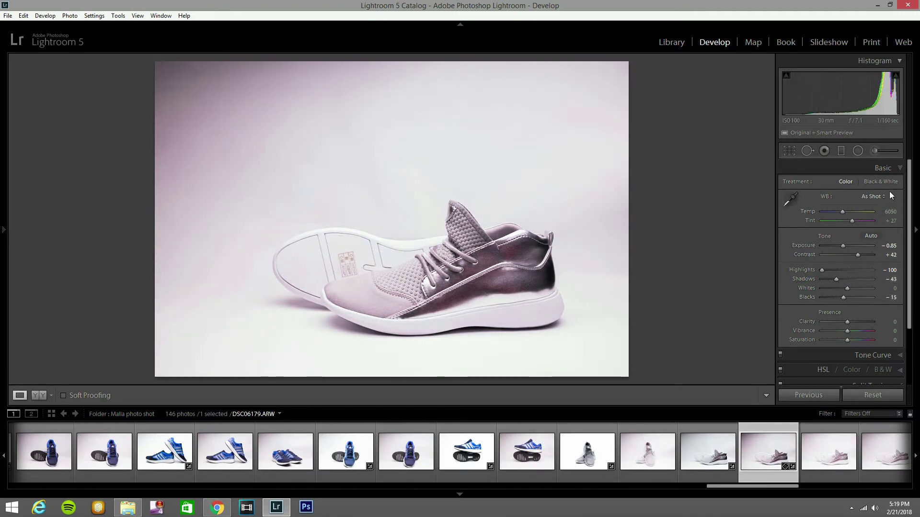
- Brush the background around the metallic shoes with an auto-masked Exposure adjustment of 1.21
click(875, 149)
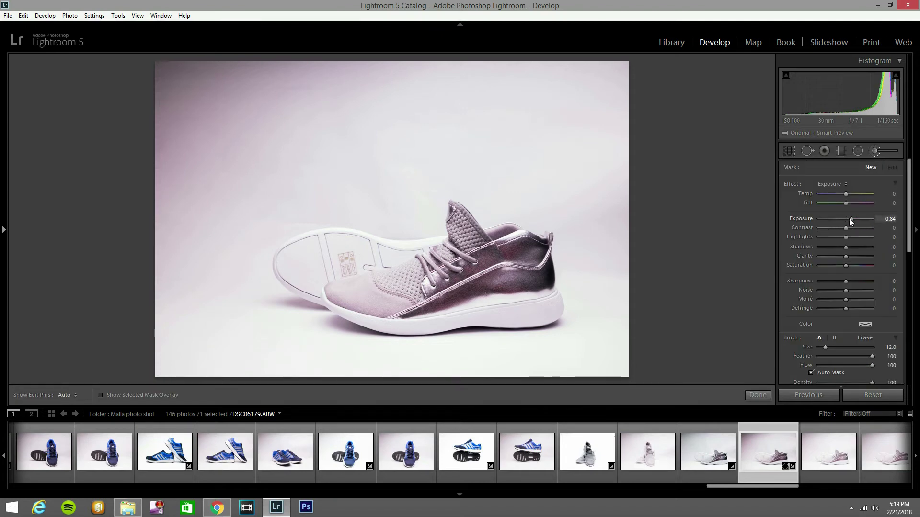
drag(849, 217, 853, 218)
scroll(367, 124, up, 3)
key(h)
mouse_move(366, 124)
mouse_down()
mouse_move(369, 95)
mouse_move(206, 71)
mouse_move(297, 134)
mouse_move(638, 102)
mouse_move(479, 32)
mouse_move(565, 43)
mouse_move(198, 191)
mouse_move(244, 351)
mouse_move(215, 247)
mouse_move(364, 206)
mouse_move(538, 139)
mouse_move(505, 208)
mouse_move(608, 349)
mouse_move(612, 294)
mouse_move(470, 375)
mouse_move(266, 371)
mouse_move(174, 329)
mouse_move(392, 362)
mouse_move(175, 198)
mouse_move(442, 41)
mouse_move(496, 48)
mouse_up()
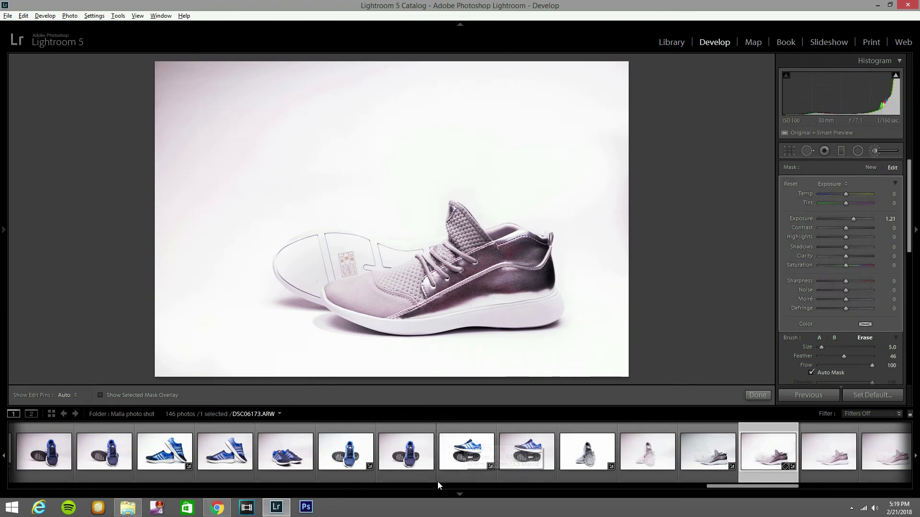
key(alt)
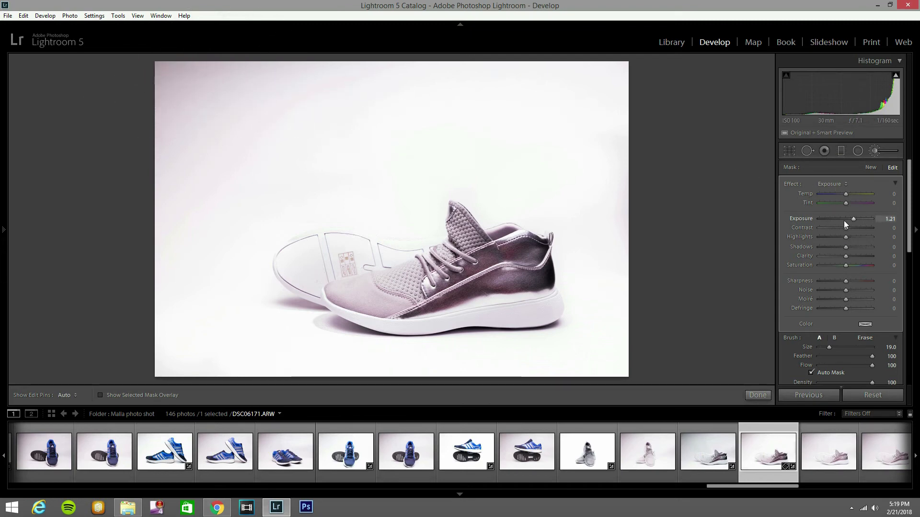
- Raise the background mask's Exposure to 2.16 and close the adjustment brush
scroll(885, 332, down, 6)
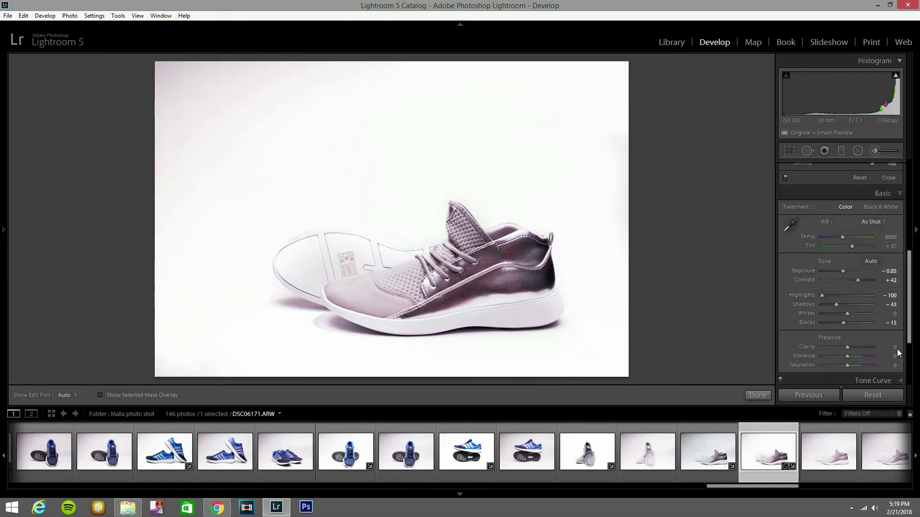
scroll(887, 196, up, 6)
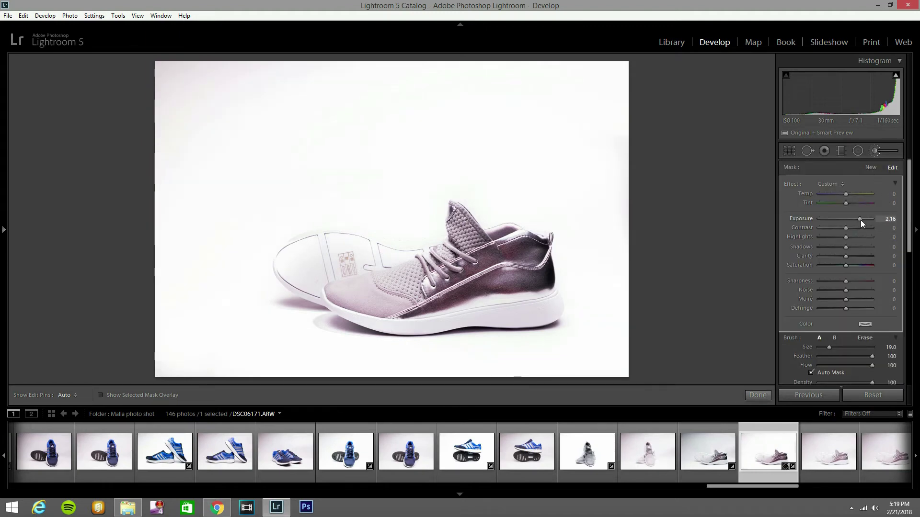
click(877, 147)
- Enable profile corrections and chromatic aberration removal in the photo's lens corrections
scroll(892, 333, down, 3)
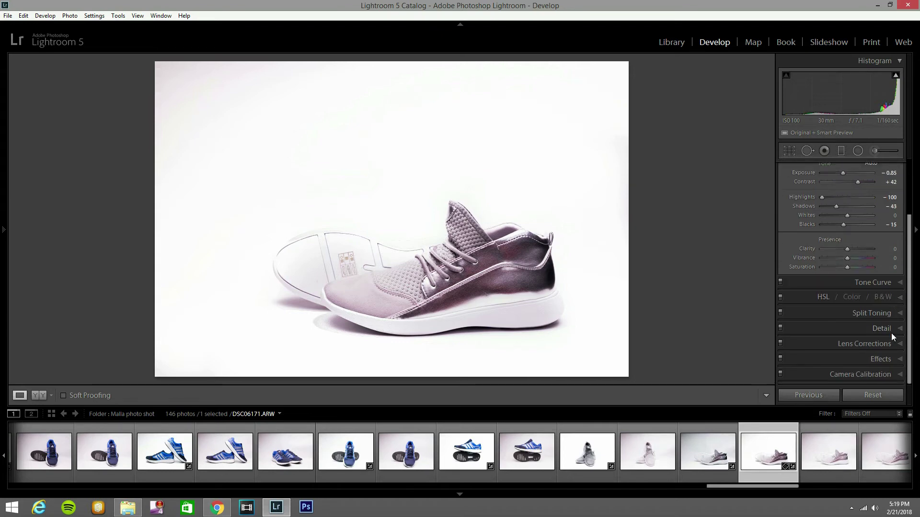
click(897, 346)
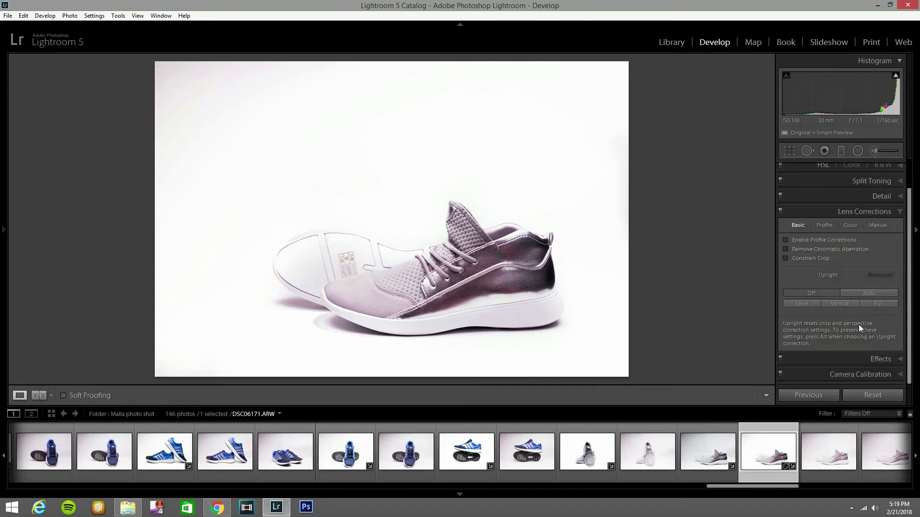
click(784, 239)
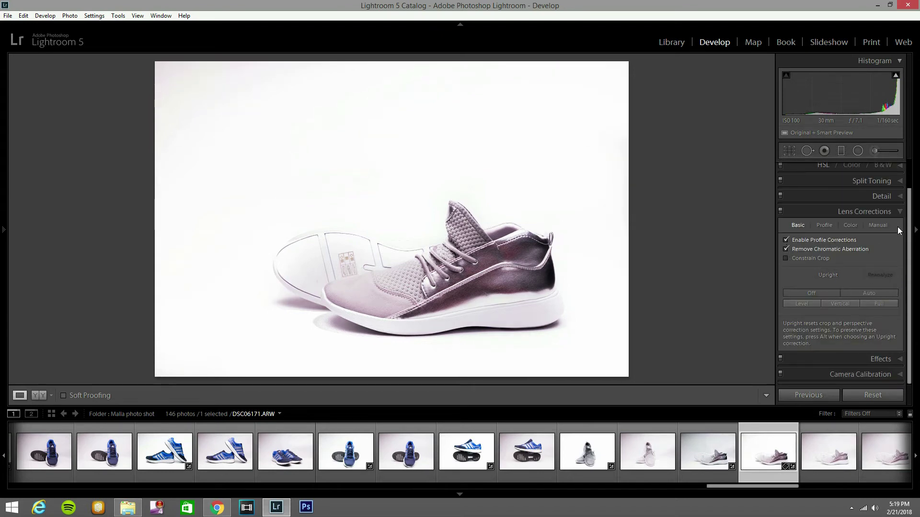
click(899, 211)
- Set the photo's Clarity to +47
click(899, 169)
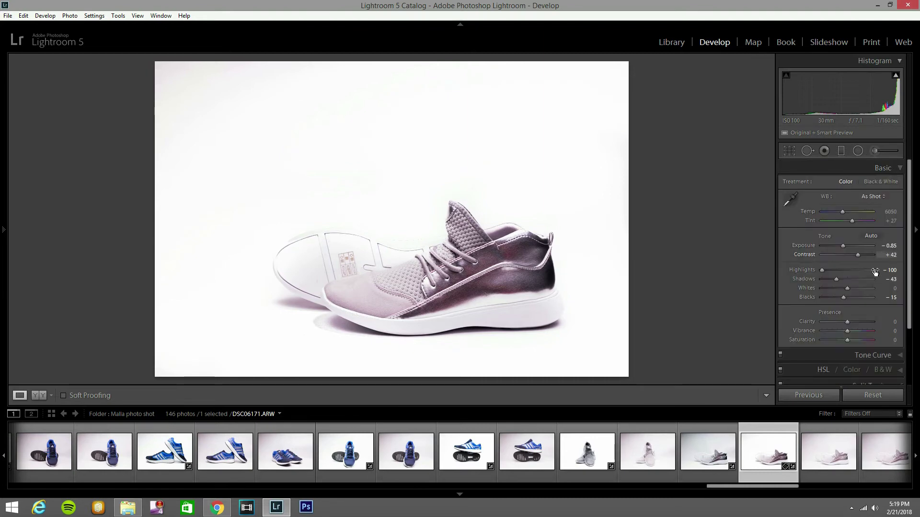
drag(847, 323, 860, 322)
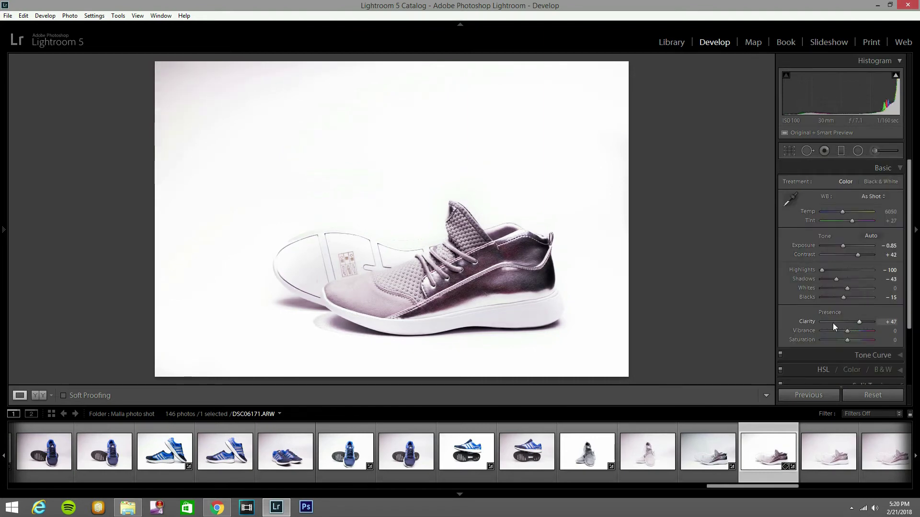
- Brush the bright reflections on the front shoe's metallic side with a new auto-masked Highlights adjustment of -100
click(870, 151)
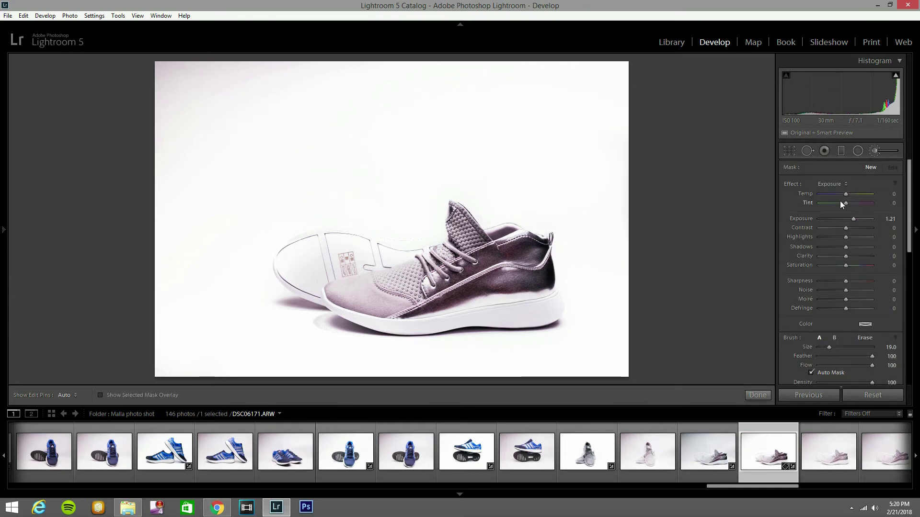
click(830, 185)
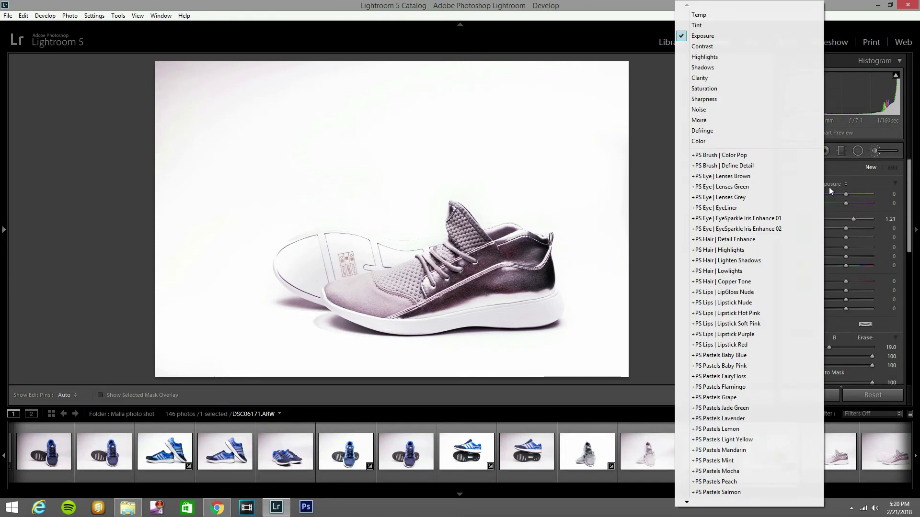
click(743, 59)
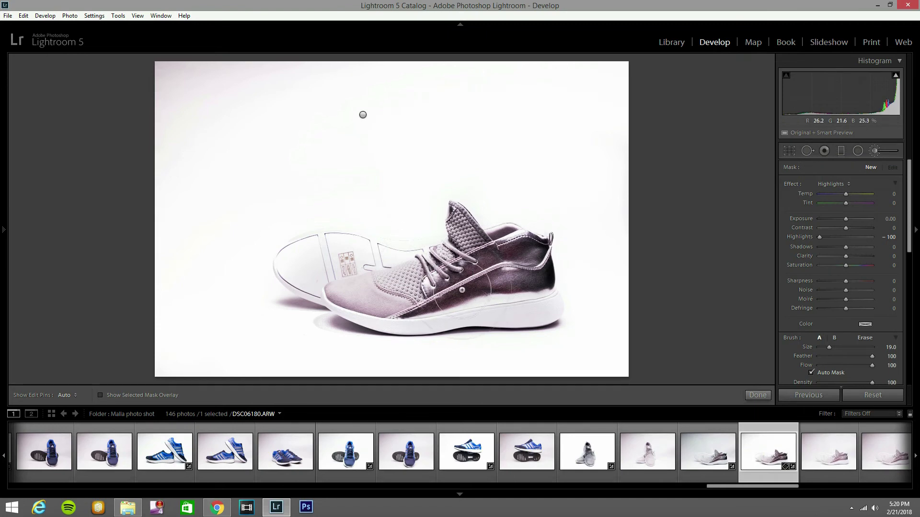
scroll(462, 290, down, 5)
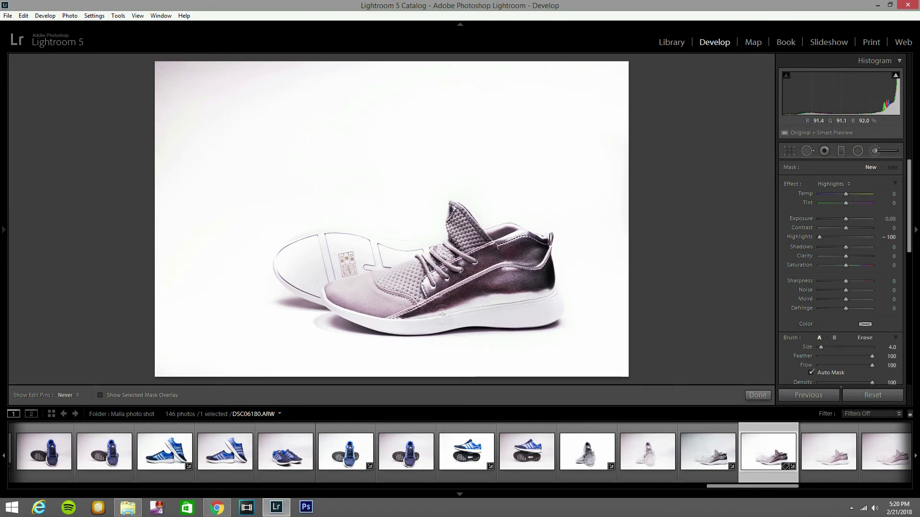
drag(510, 267, 503, 270)
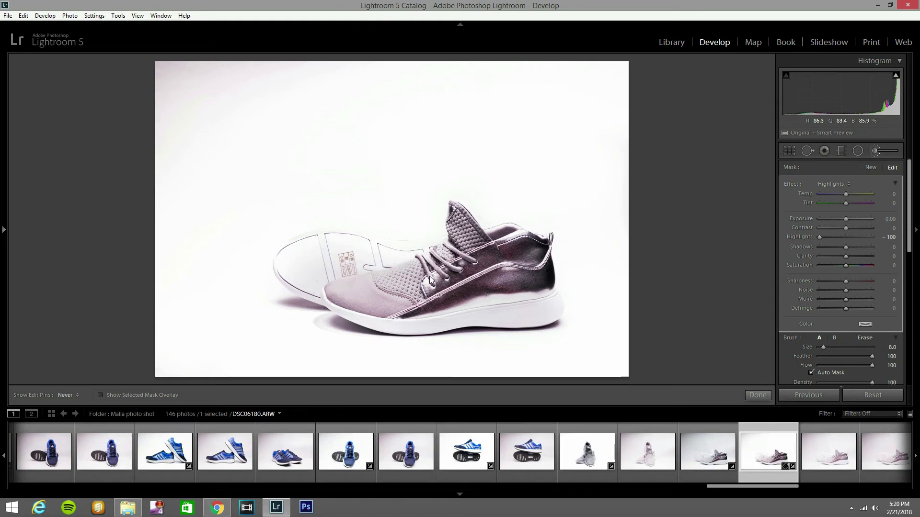
- Close the adjustment brush and set the photo's white balance to Flash while comparing before and after views
key(h)
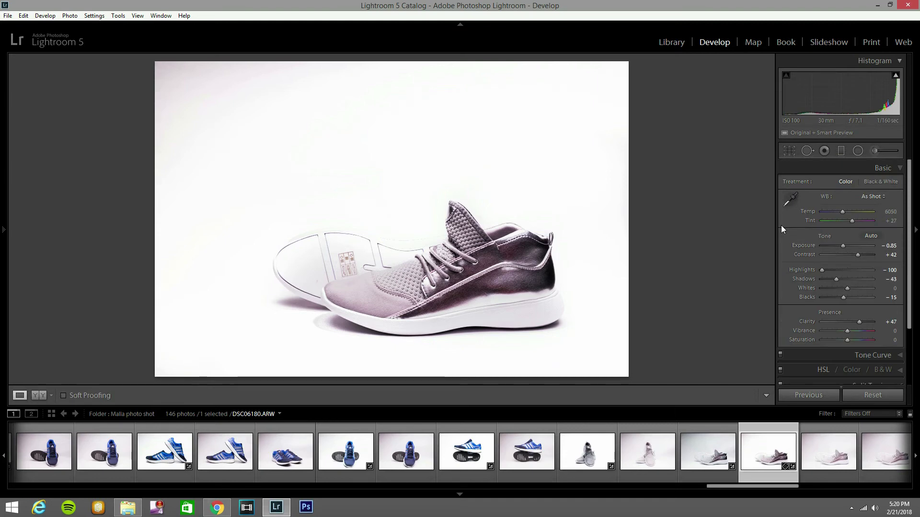
key(y)
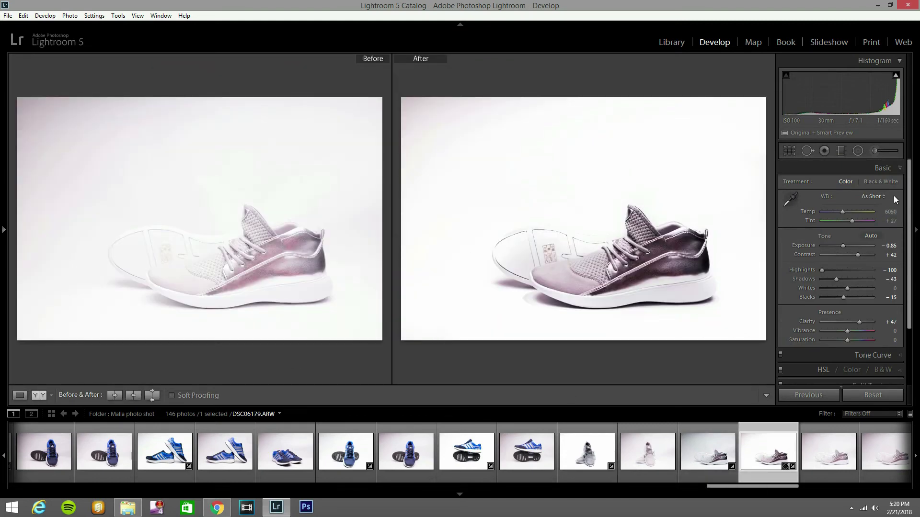
click(882, 196)
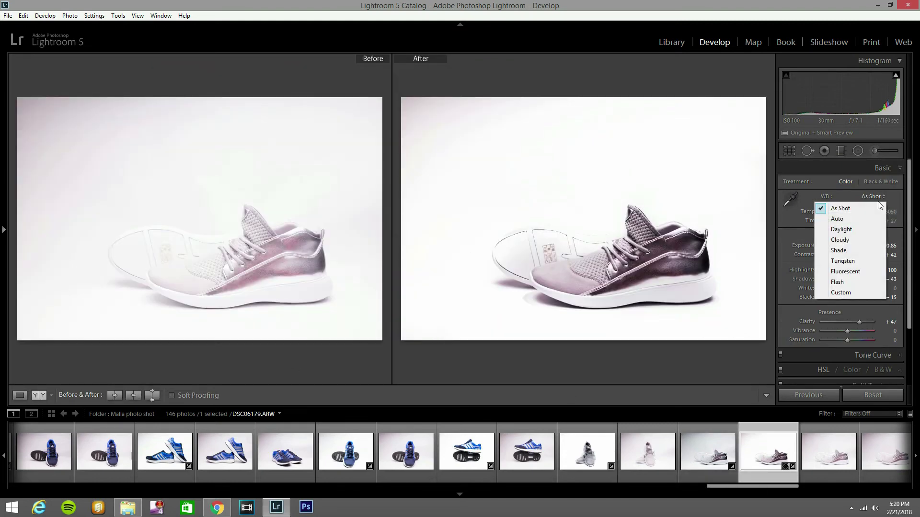
click(854, 283)
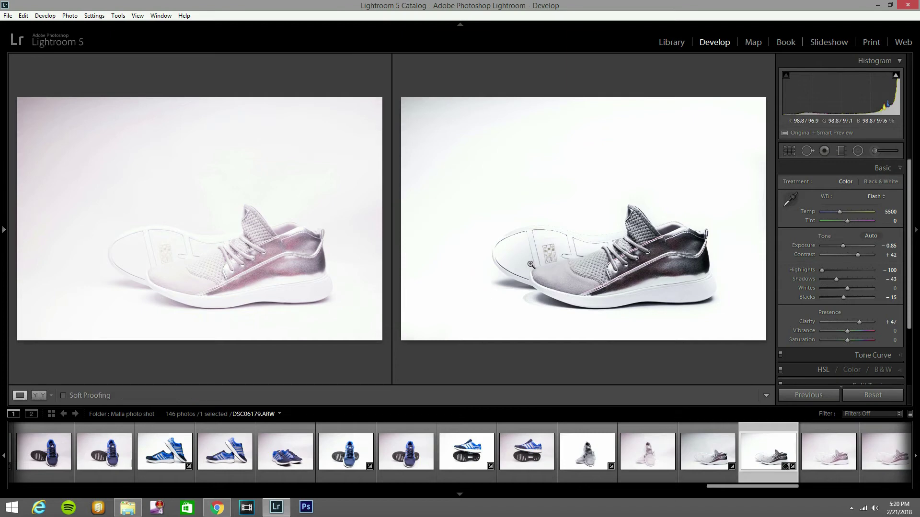
key(y)
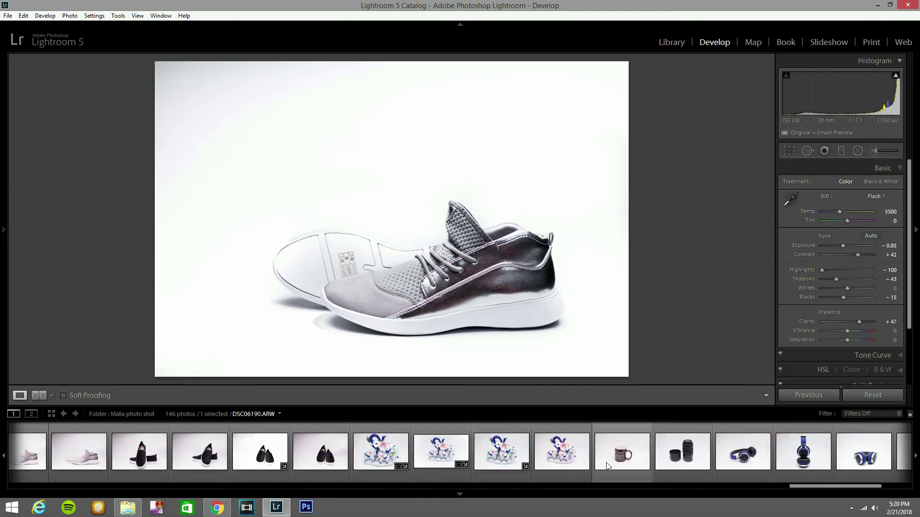
- Open the photo of the black quilted slip-on shoes and set its white balance to Flash
scroll(338, 481, up, 10)
scroll(338, 482, down, 5)
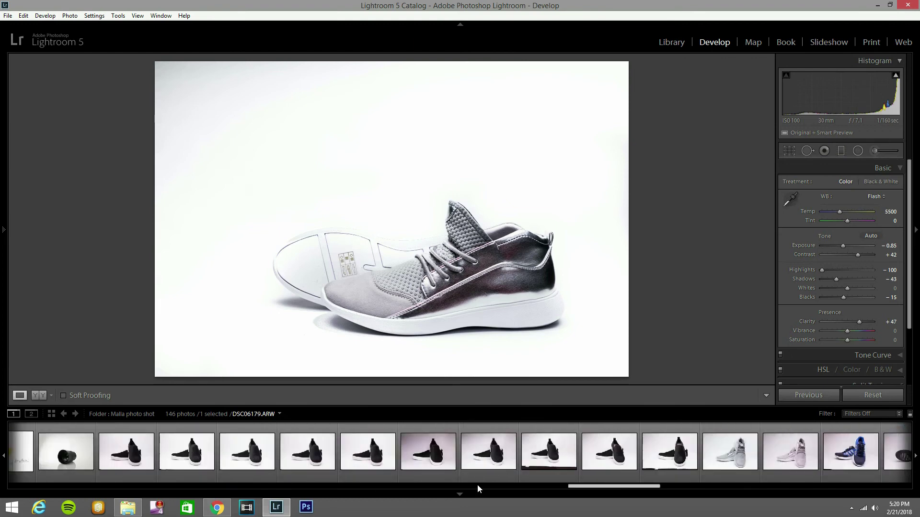
click(174, 465)
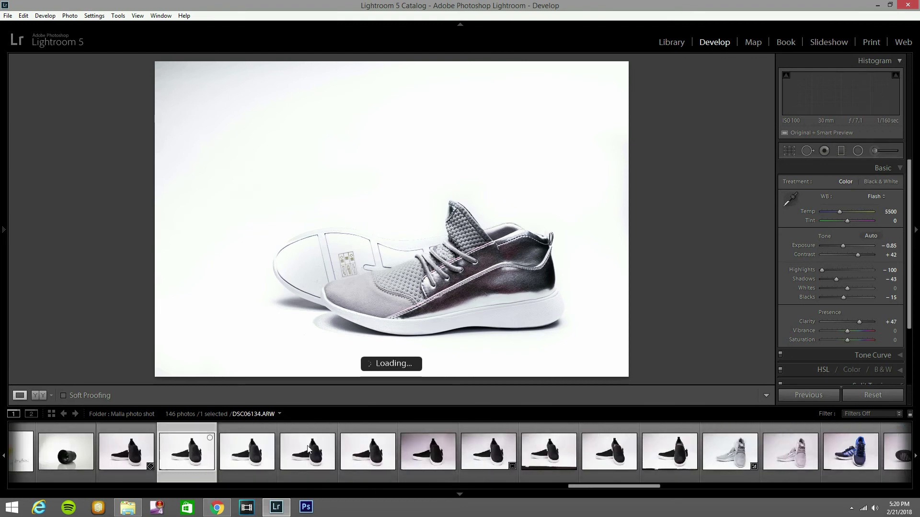
click(563, 489)
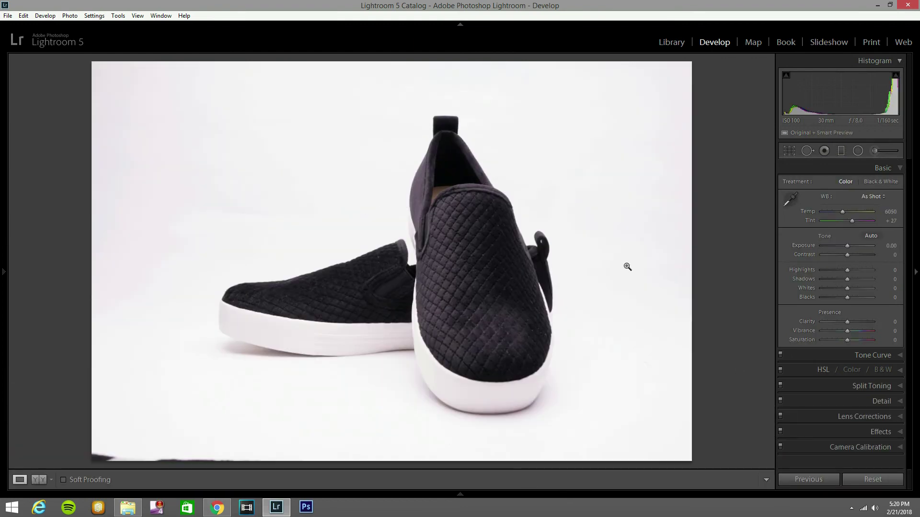
click(877, 198)
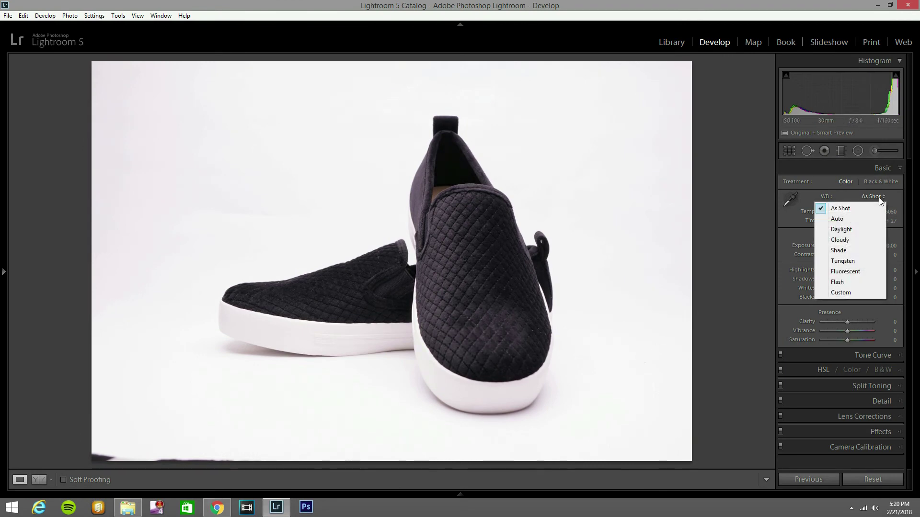
click(858, 281)
- Enable profile corrections and chromatic aberration removal for the slip-on shoes photo
click(864, 416)
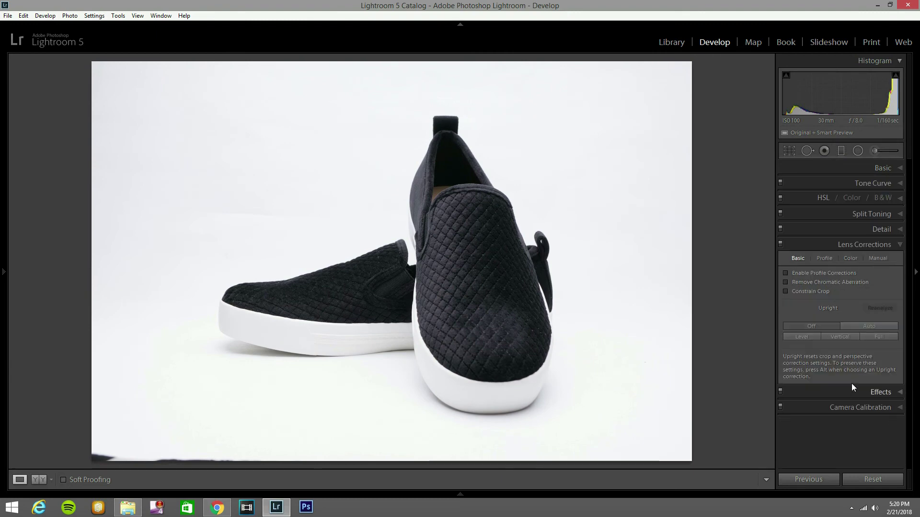
click(787, 281)
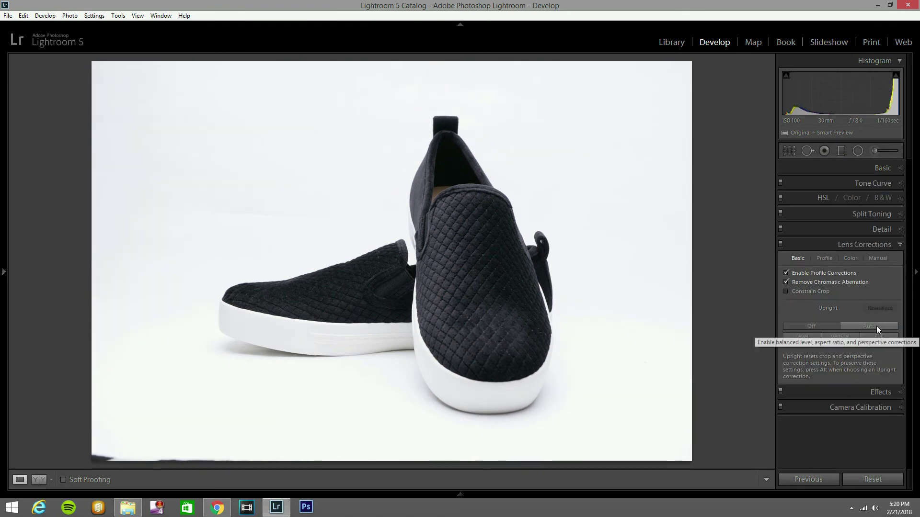
click(895, 245)
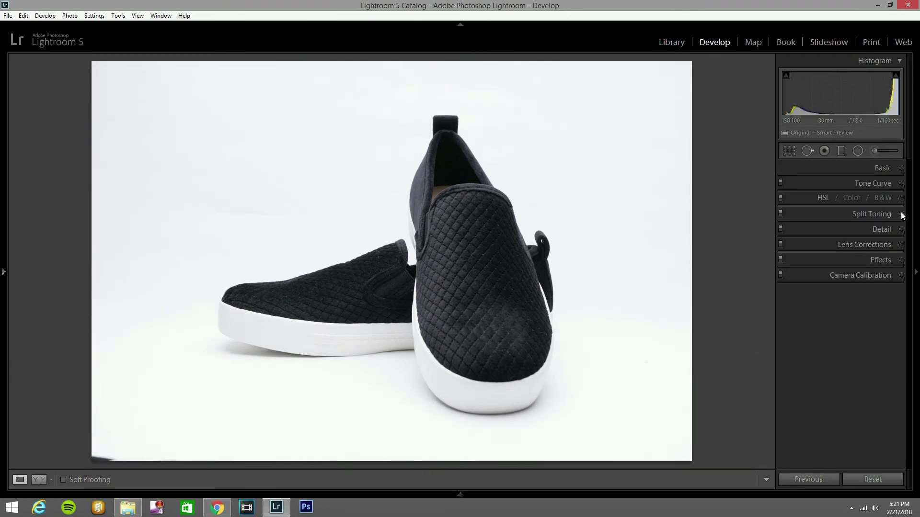
- Set the tone curve's point curve to Medium Contrast
click(896, 184)
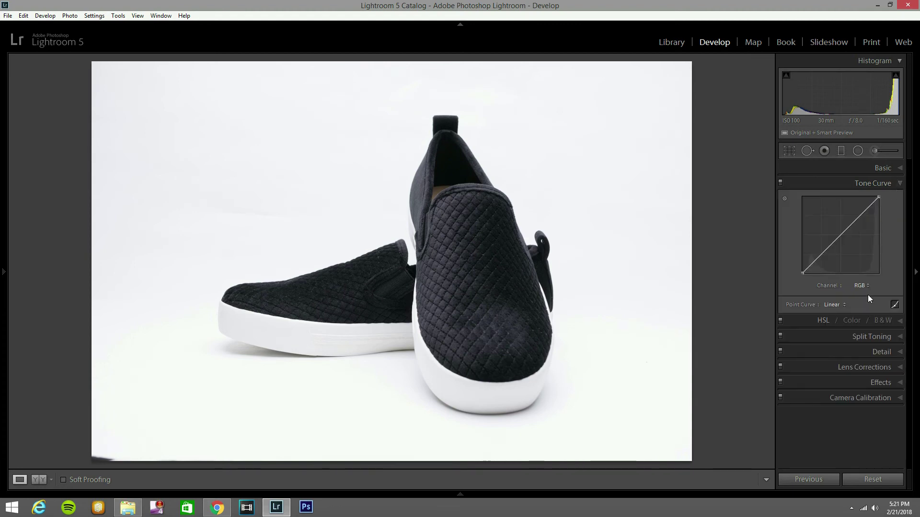
click(836, 305)
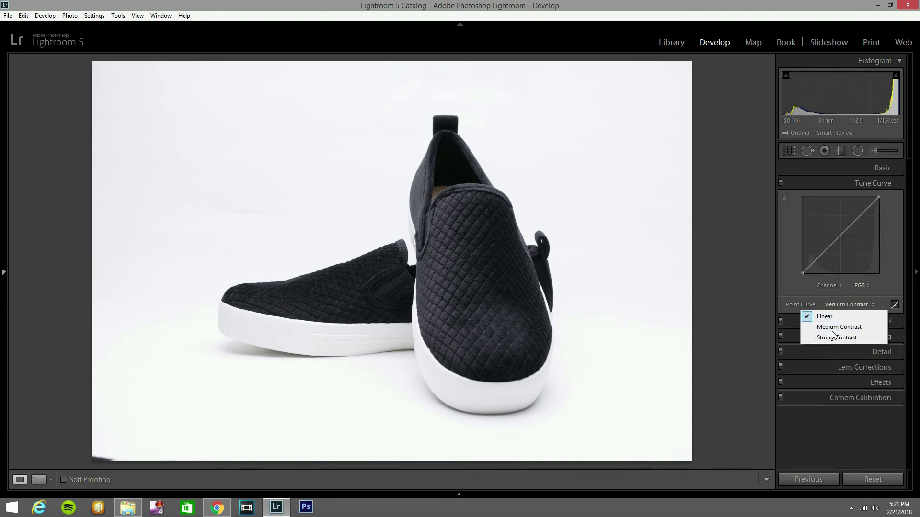
click(841, 325)
click(896, 183)
- Set the photo's Clarity to +21, Contrast to +25 and Highlights to +100
click(899, 168)
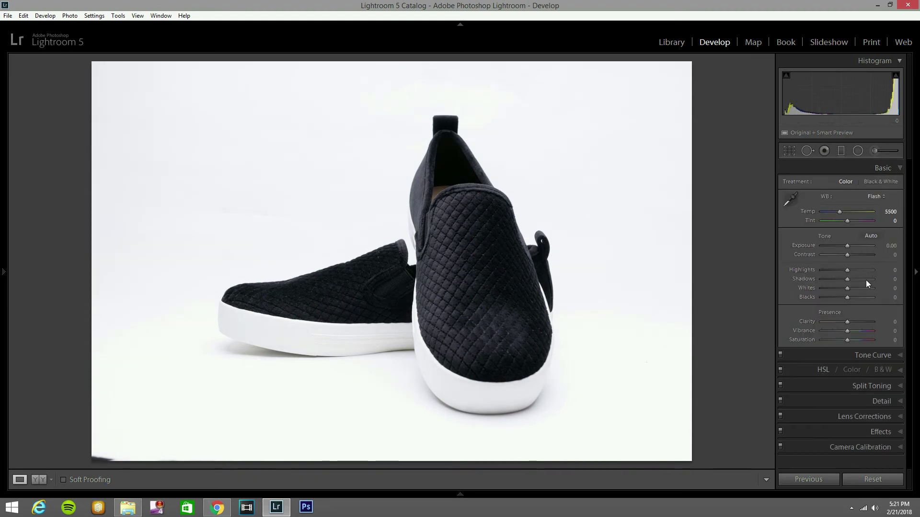
drag(847, 324, 853, 322)
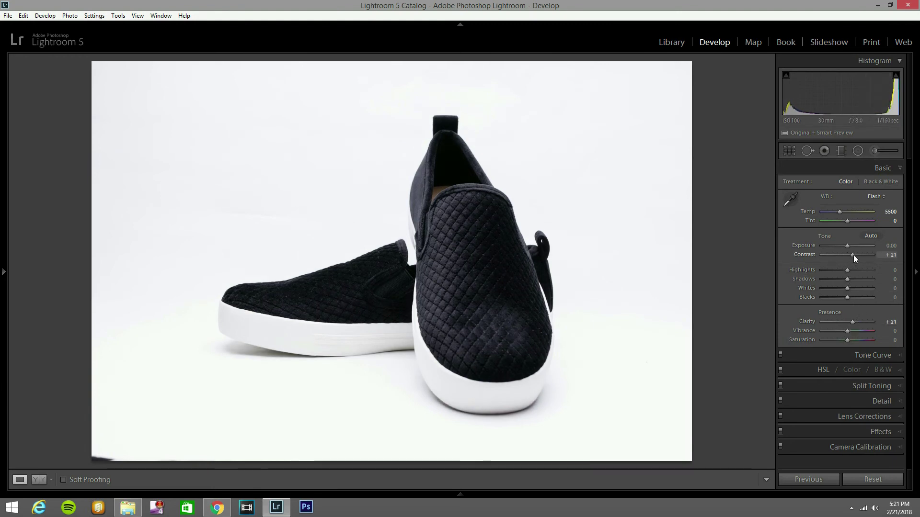
drag(853, 255, 855, 256)
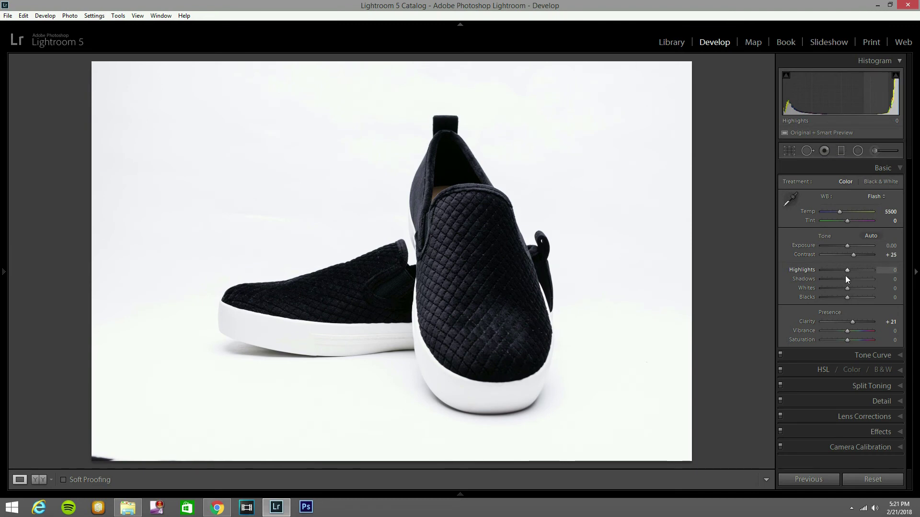
drag(853, 270, 873, 271)
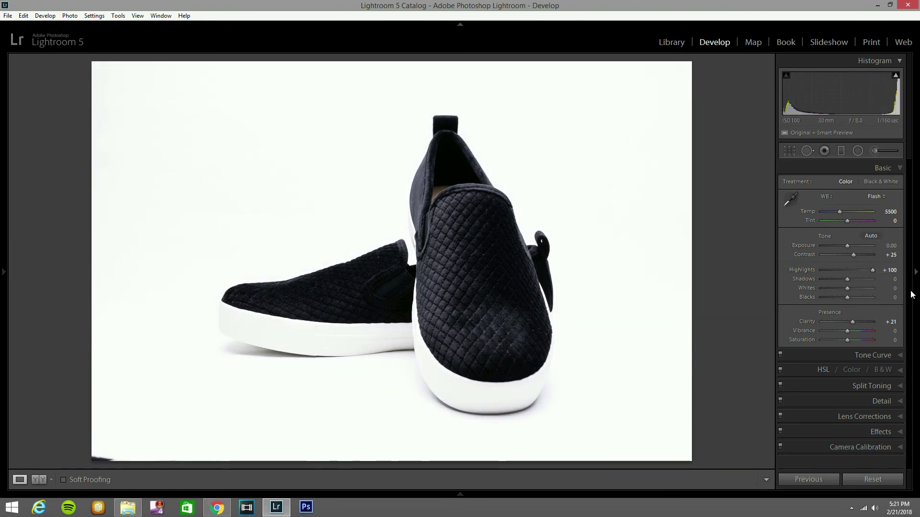
- Brush the upper-left background with a new auto-masked adjustment and change its effect to Exposure at 1.21
click(876, 151)
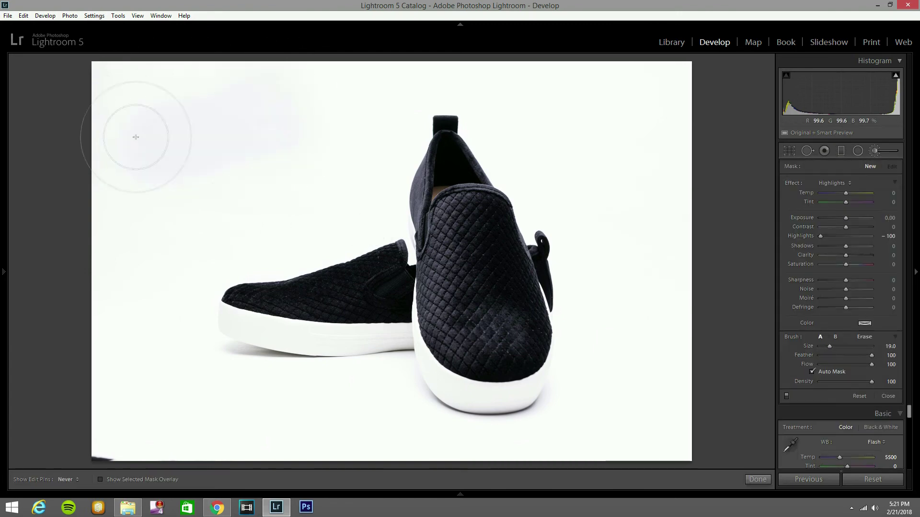
drag(135, 137, 205, 175)
click(841, 185)
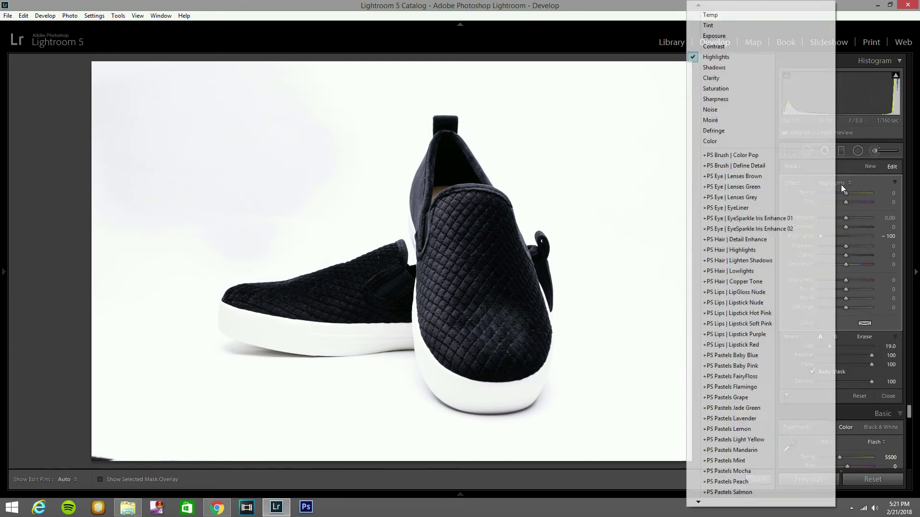
click(754, 36)
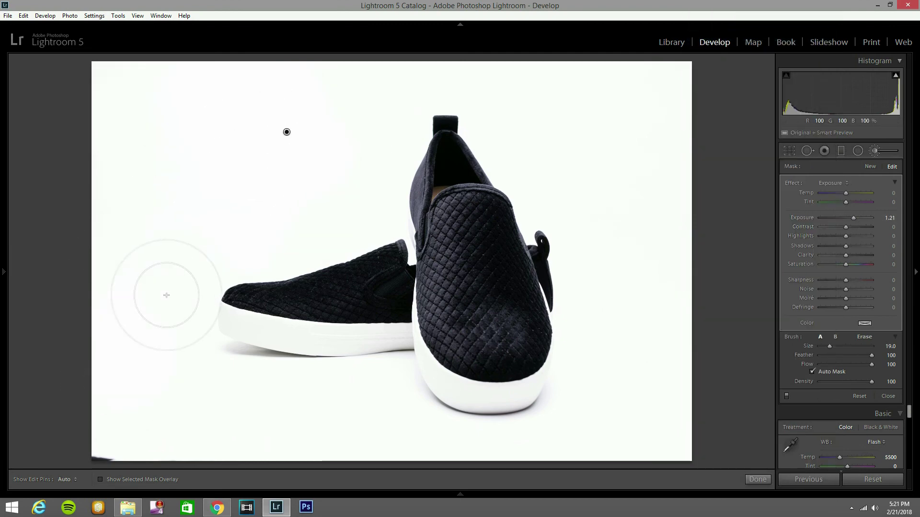
- Show the mask overlay and paint the exposure mask over the rest of the background around the shoes
key(o)
key(h)
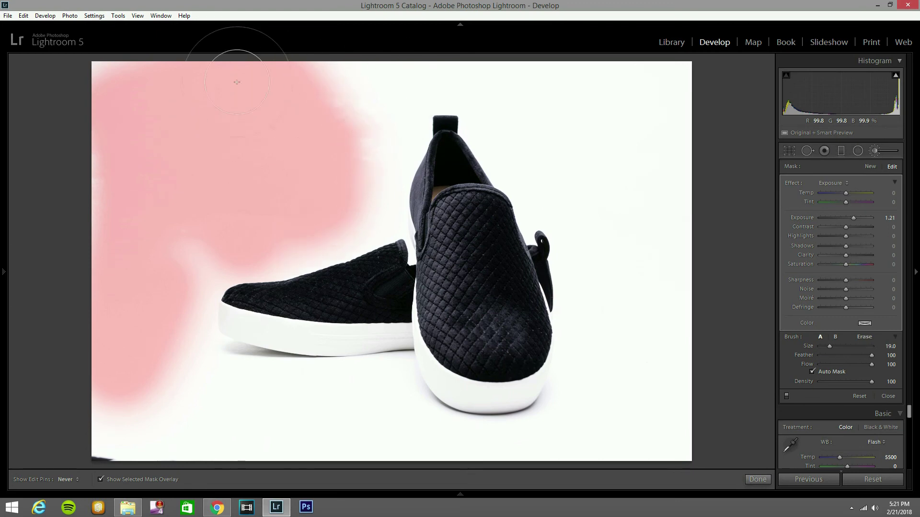
drag(237, 82, 369, 96)
mouse_move(198, 226)
mouse_down()
mouse_move(123, 370)
mouse_move(164, 456)
mouse_move(190, 432)
mouse_move(267, 410)
mouse_move(225, 360)
mouse_move(339, 390)
mouse_move(405, 392)
mouse_move(417, 422)
mouse_move(612, 373)
mouse_move(618, 211)
mouse_move(657, 384)
mouse_move(626, 82)
mouse_move(503, 66)
mouse_move(460, 115)
mouse_move(512, 202)
mouse_move(453, 57)
mouse_move(383, 189)
mouse_move(383, 168)
mouse_move(335, 273)
mouse_move(271, 292)
mouse_move(234, 288)
mouse_up()
key(h)
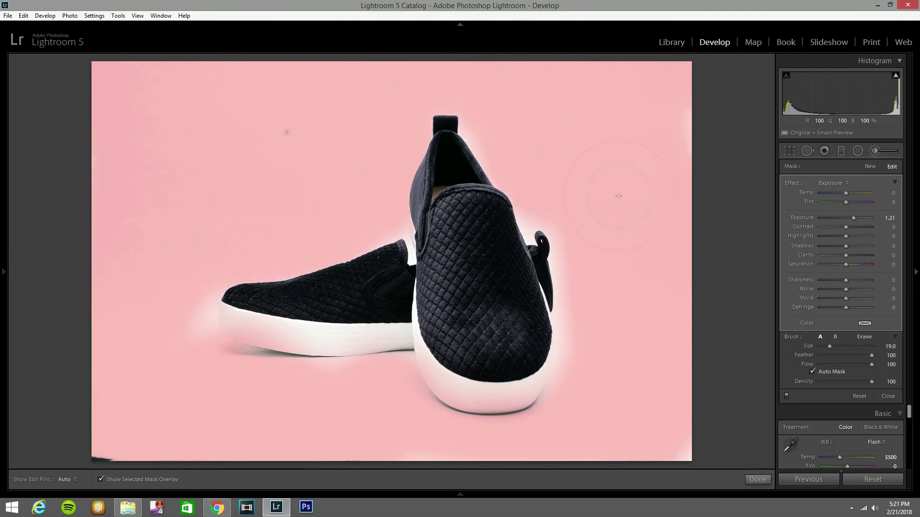
key(h)
key(h)
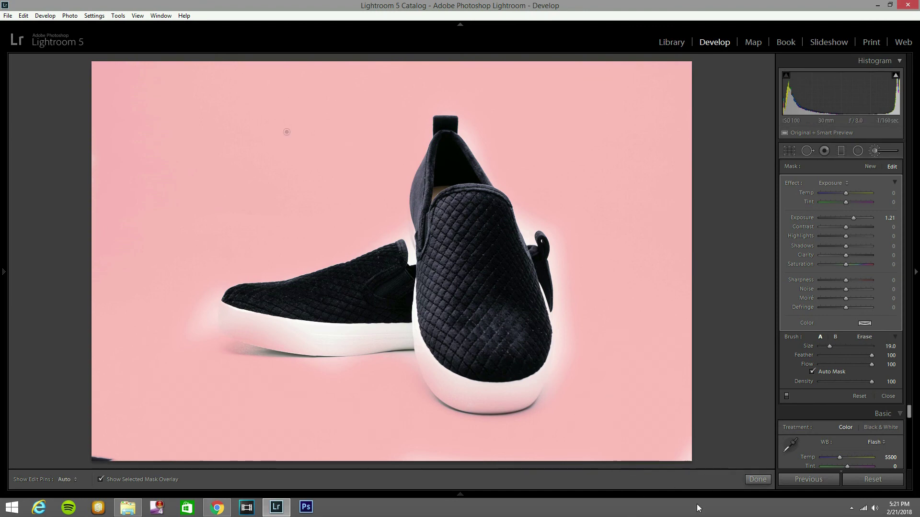
- Erase the exposure mask from the white soles of both shoes and hide the mask overlay
key(alt)
key(h)
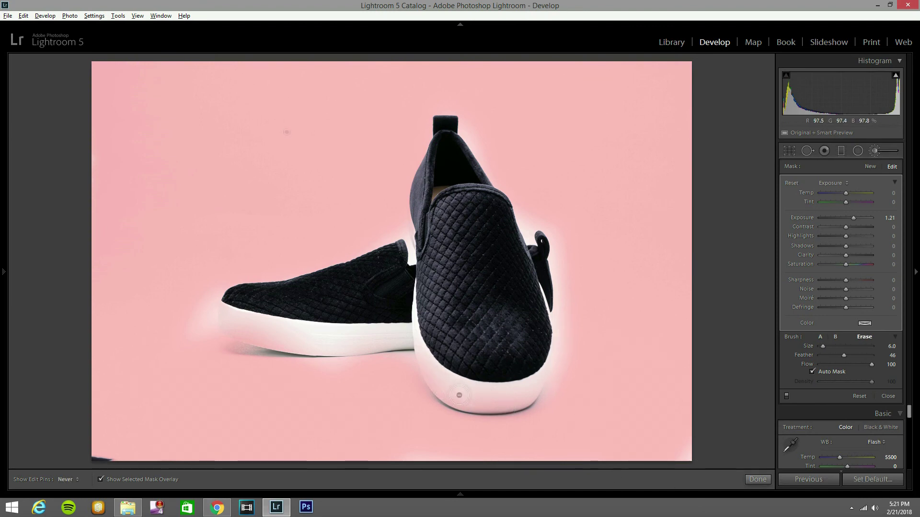
mouse_move(436, 371)
mouse_down()
mouse_move(532, 389)
mouse_move(514, 404)
mouse_move(442, 387)
mouse_move(428, 338)
mouse_move(244, 339)
mouse_move(221, 322)
mouse_up()
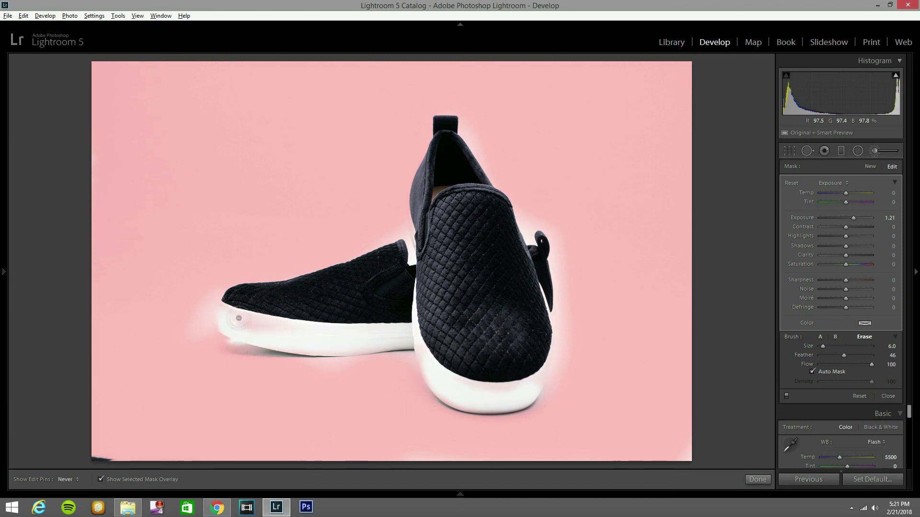
key(h)
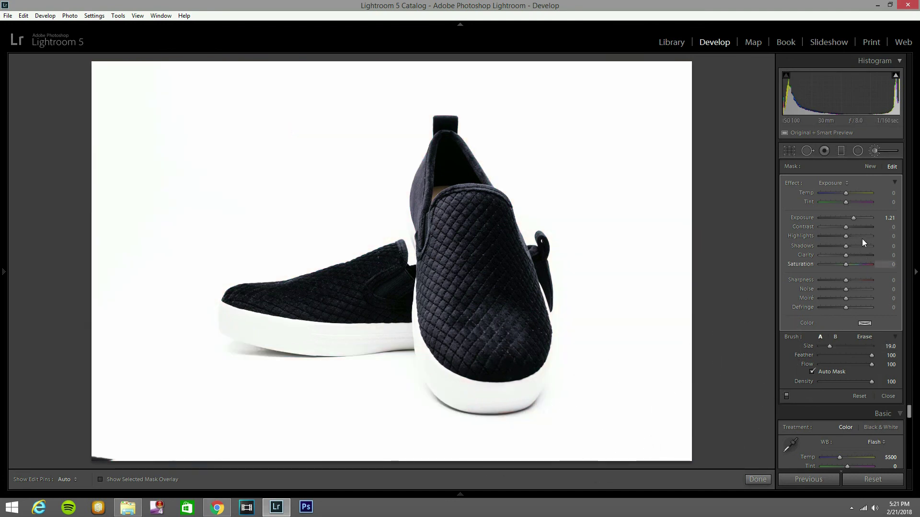
- Crop the photo slightly at its original aspect to cut off the dark lower-left corner, and set Whites to +43
click(790, 150)
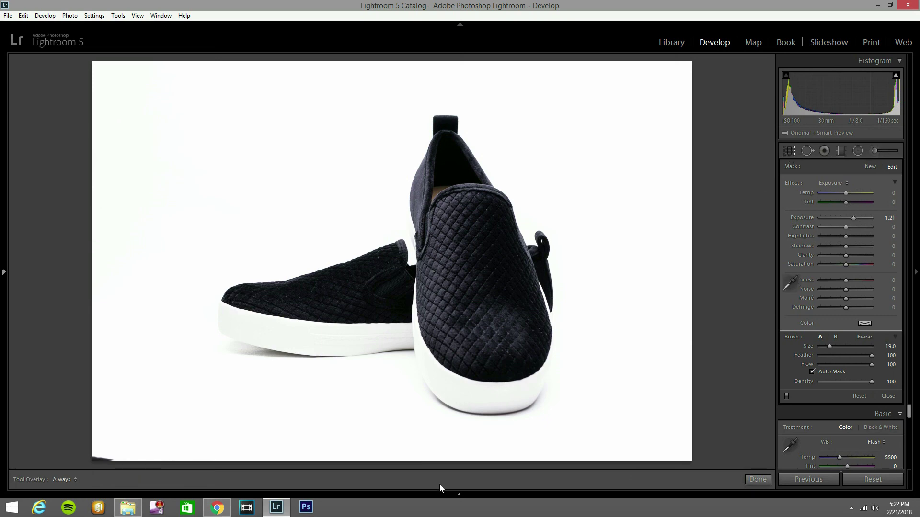
drag(429, 461, 98, 457)
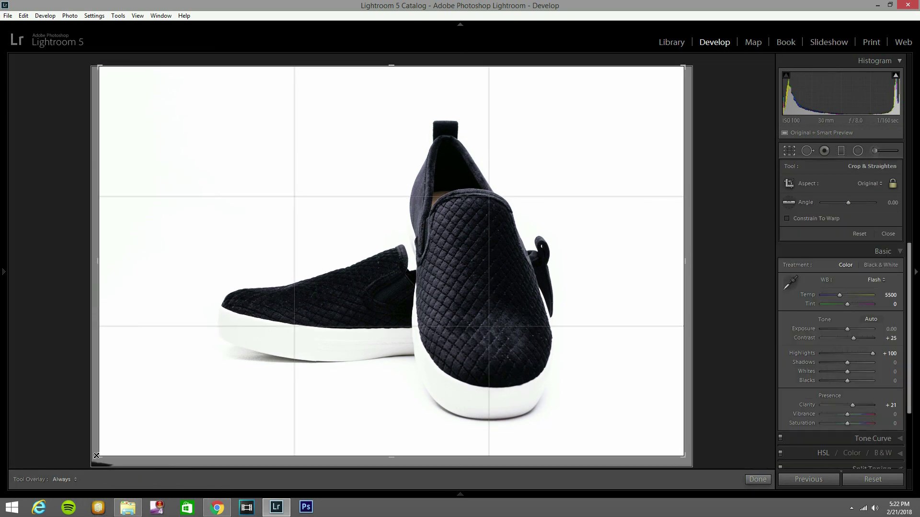
click(788, 153)
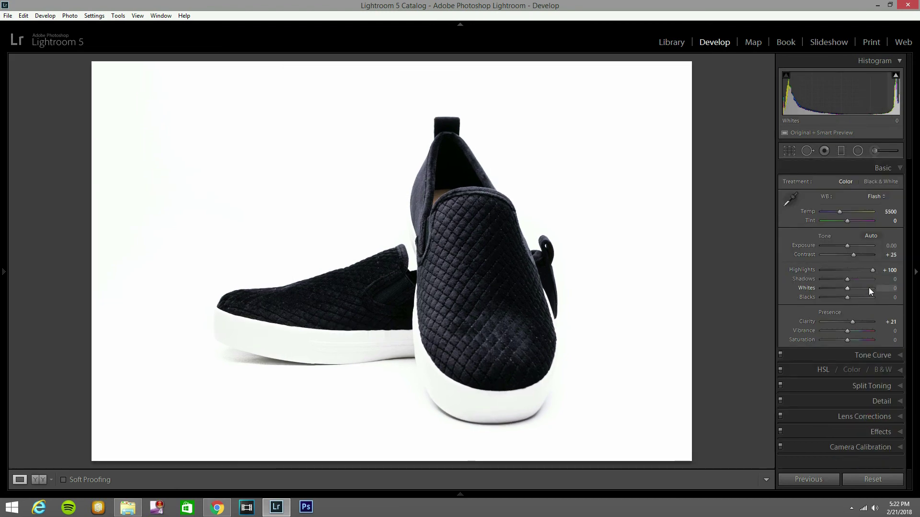
drag(847, 288, 857, 287)
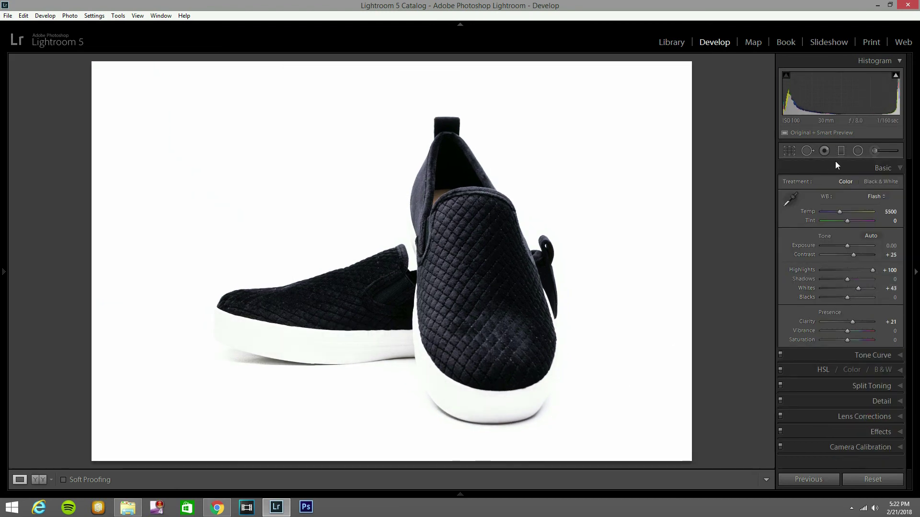
click(875, 151)
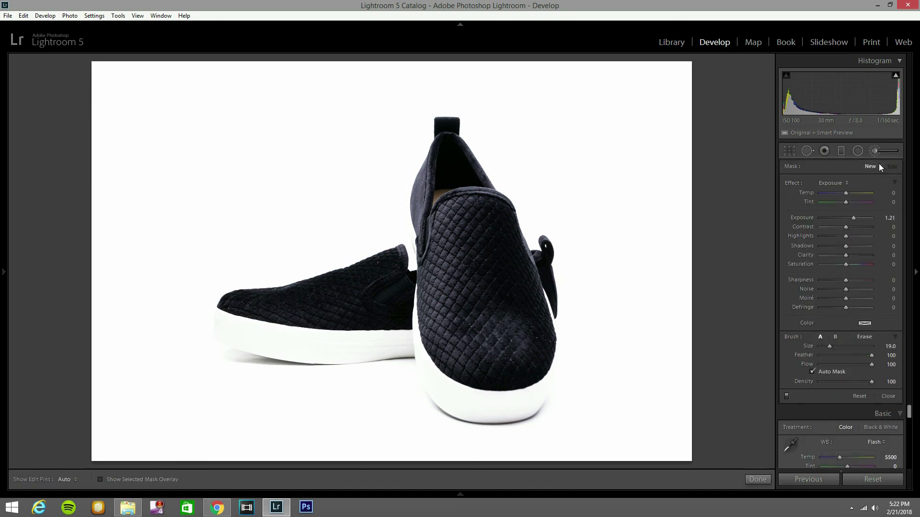
click(915, 268)
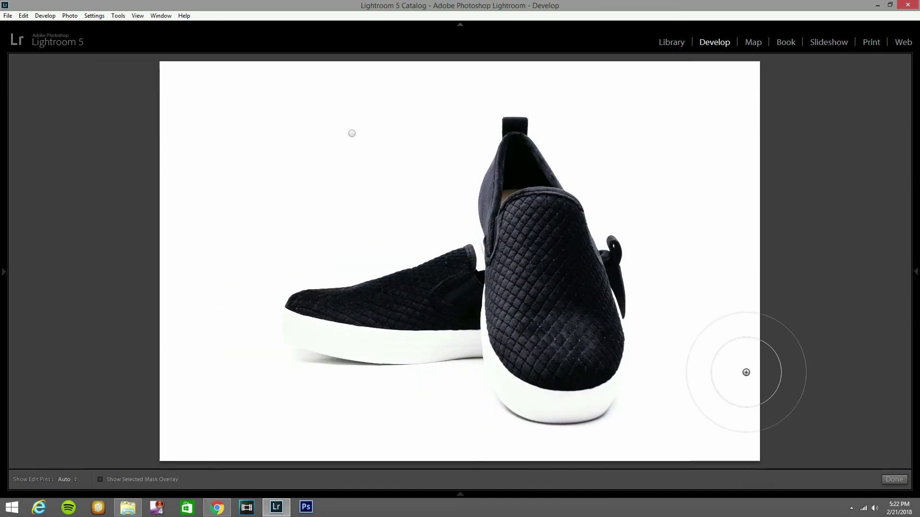
click(915, 278)
click(874, 153)
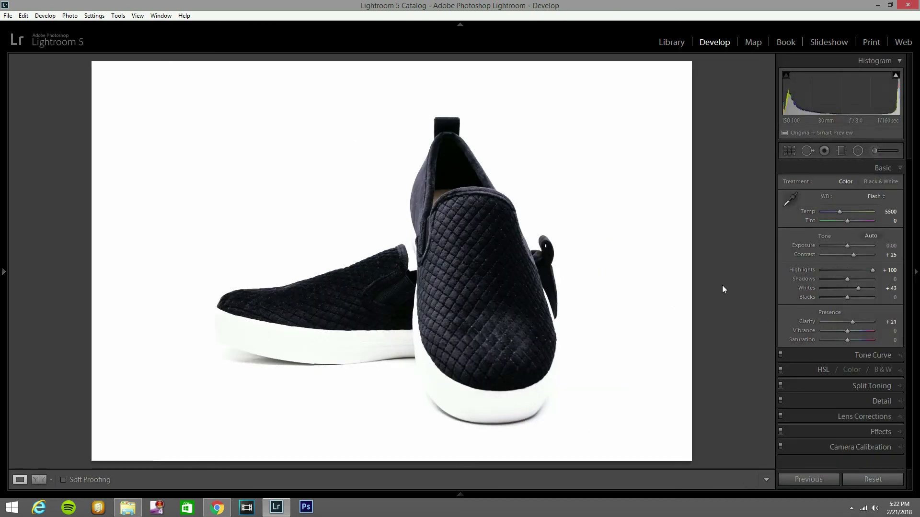
- Compare the slip-on shoes photo before and after editing, and view the edited image with the lights out
key(y)
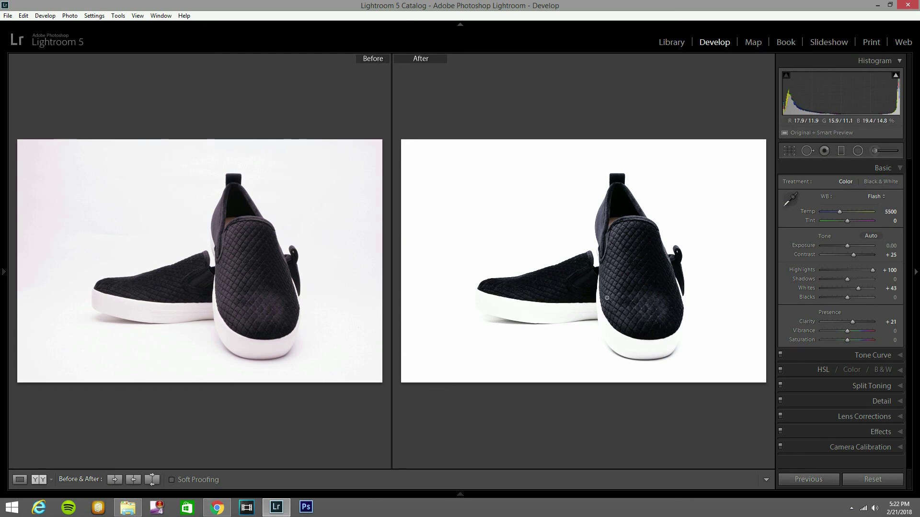
key(y)
key(l)
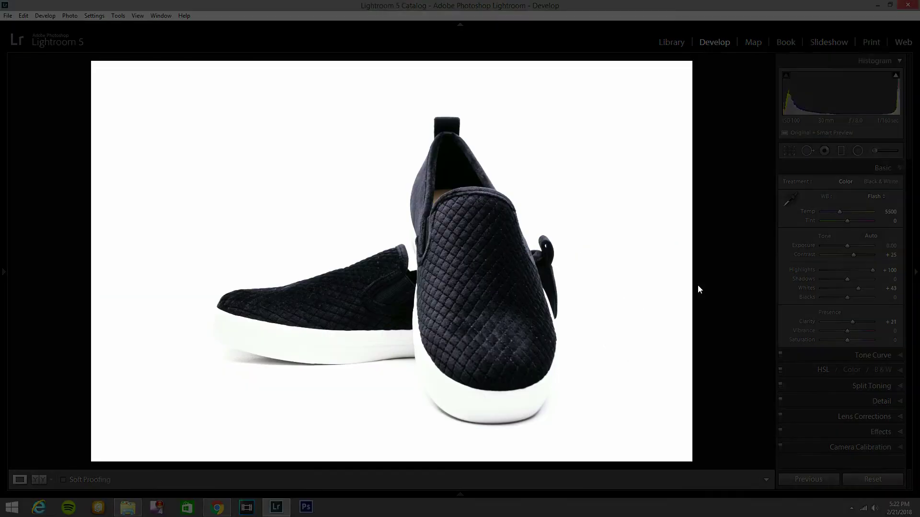
key(l)
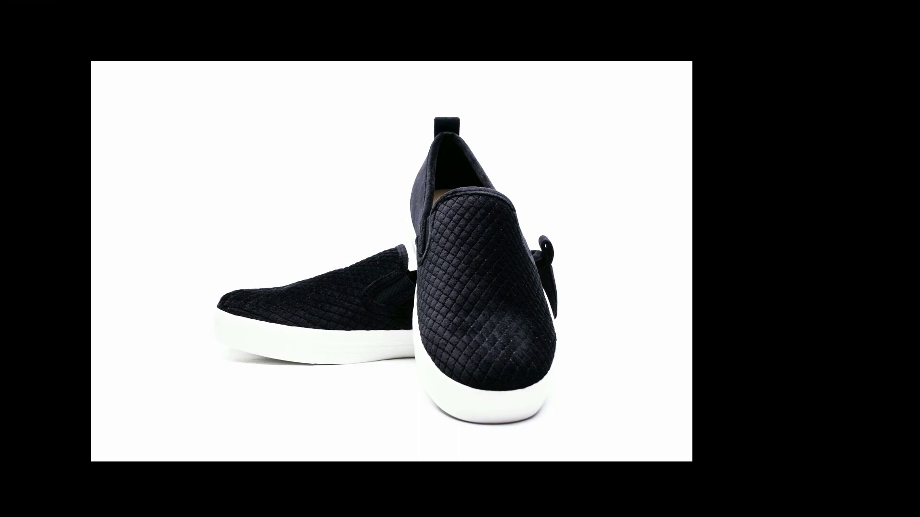